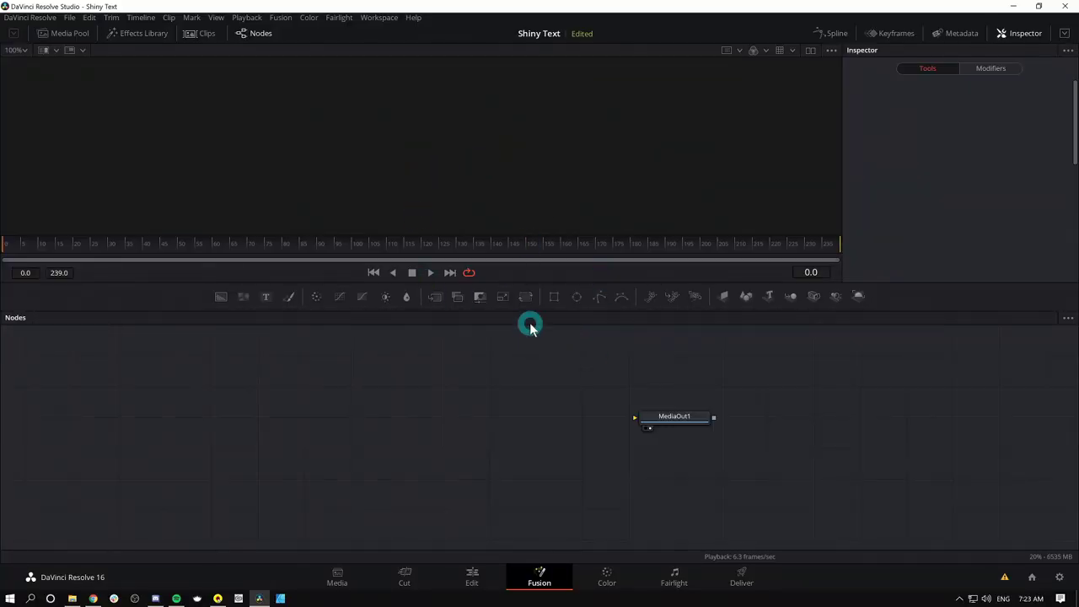
From the Media Pool bin, create a new Fusion Composition and open it on the Fusion page
left_click(78, 33)
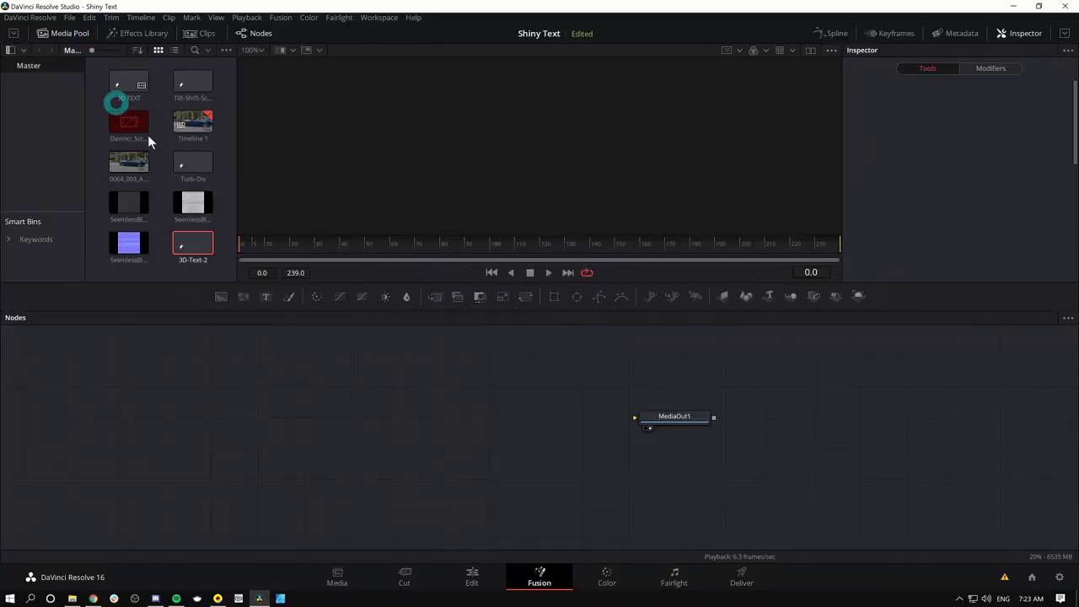
right_click(224, 173)
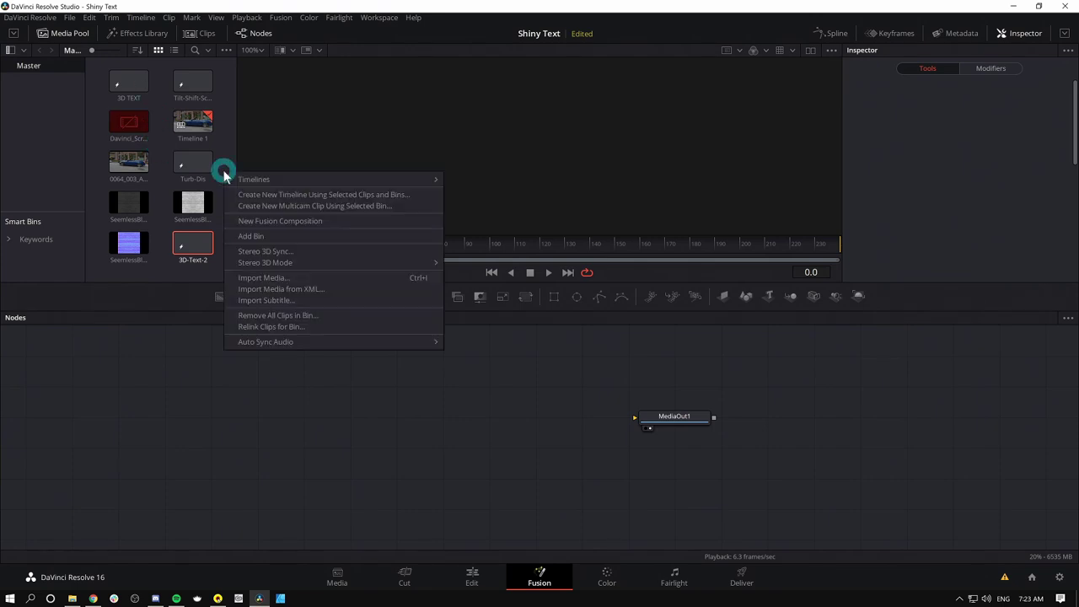
left_click(280, 222)
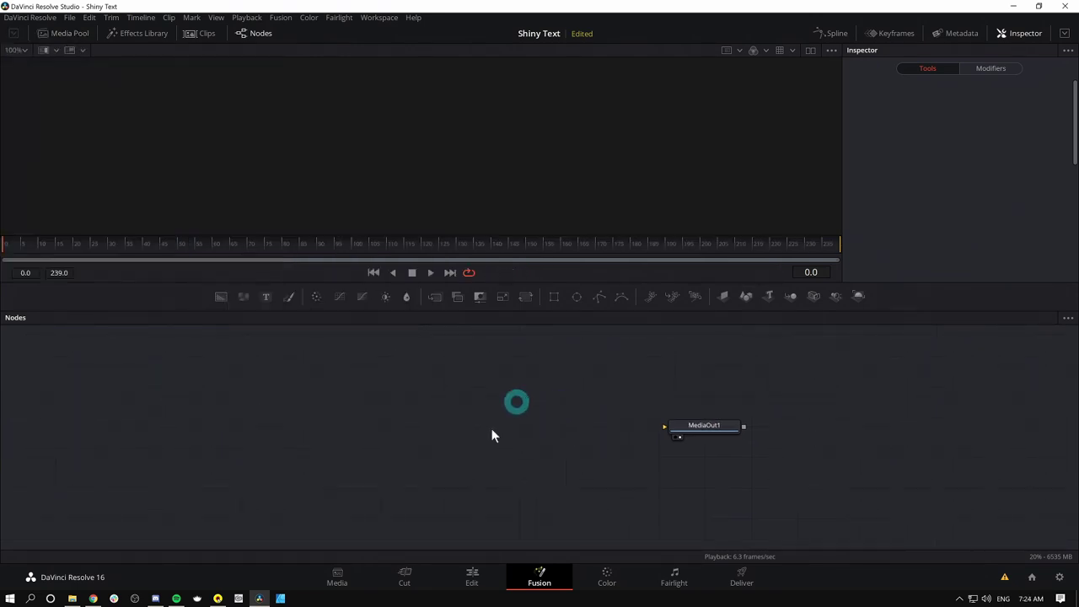
Add a Background node wired to MediaOut1, make the viewer taller, and add a Text 3D node
left_click_drag(220, 297, 666, 425)
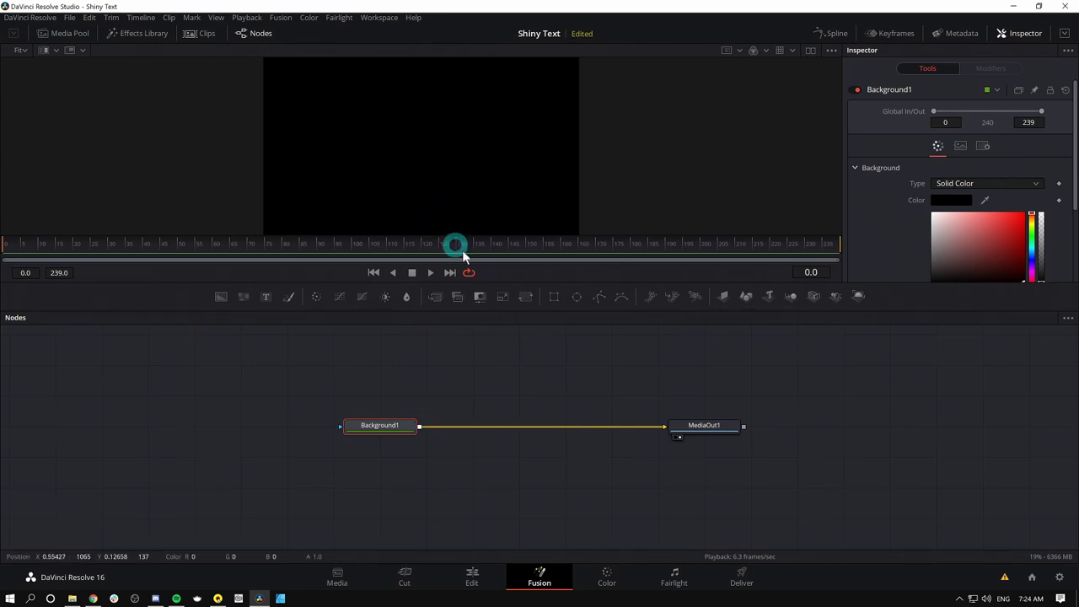
left_click_drag(462, 250, 462, 292)
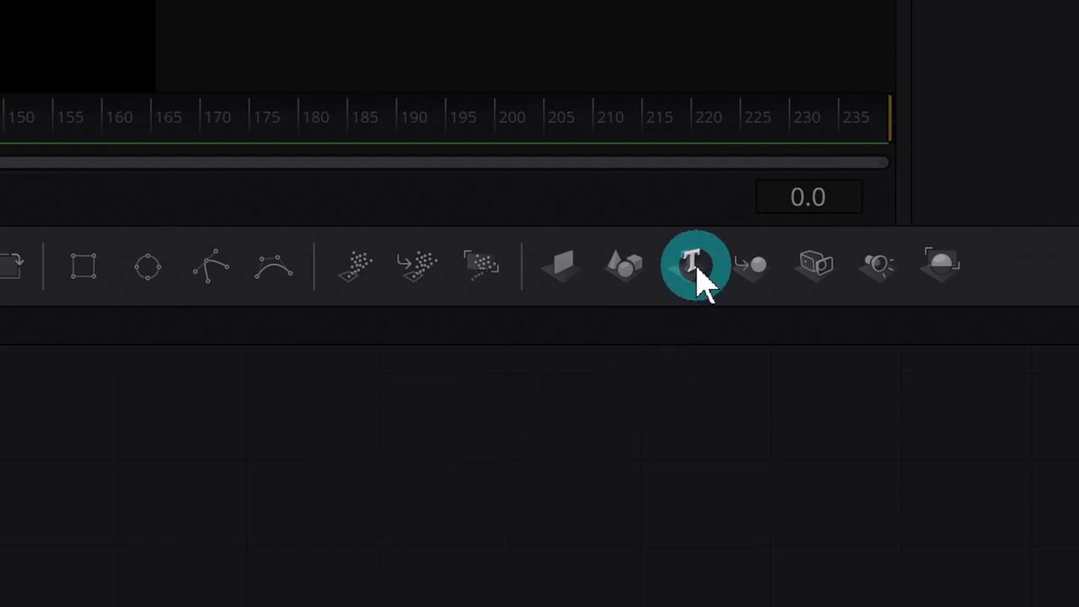
left_click_drag(698, 271, 207, 476)
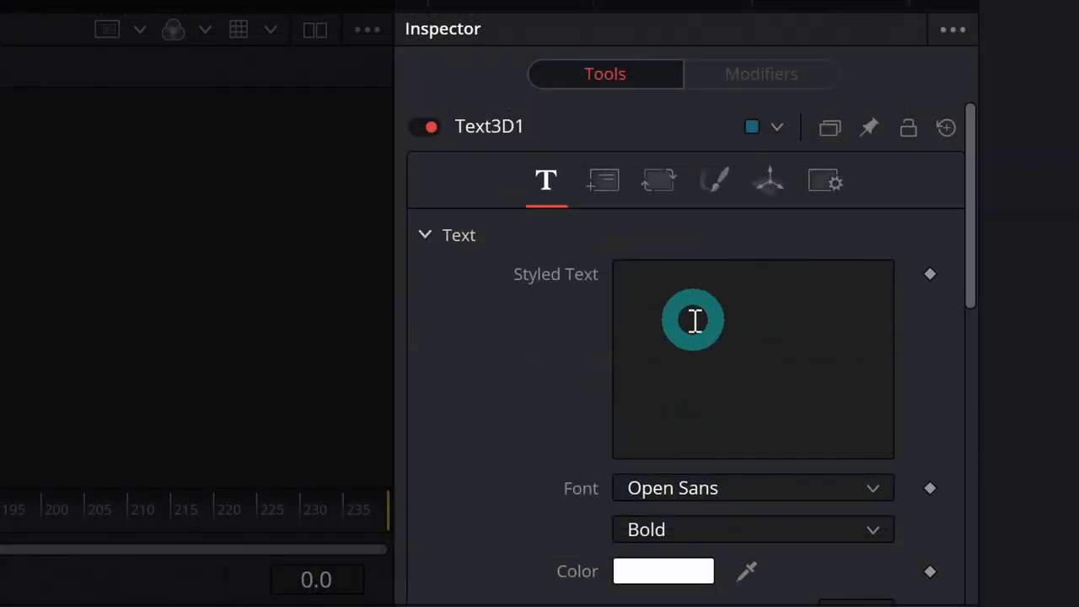
Enter DIMENSION as Text3D1's styled text and view it edge-on in the 3D viewer
left_click(693, 320)
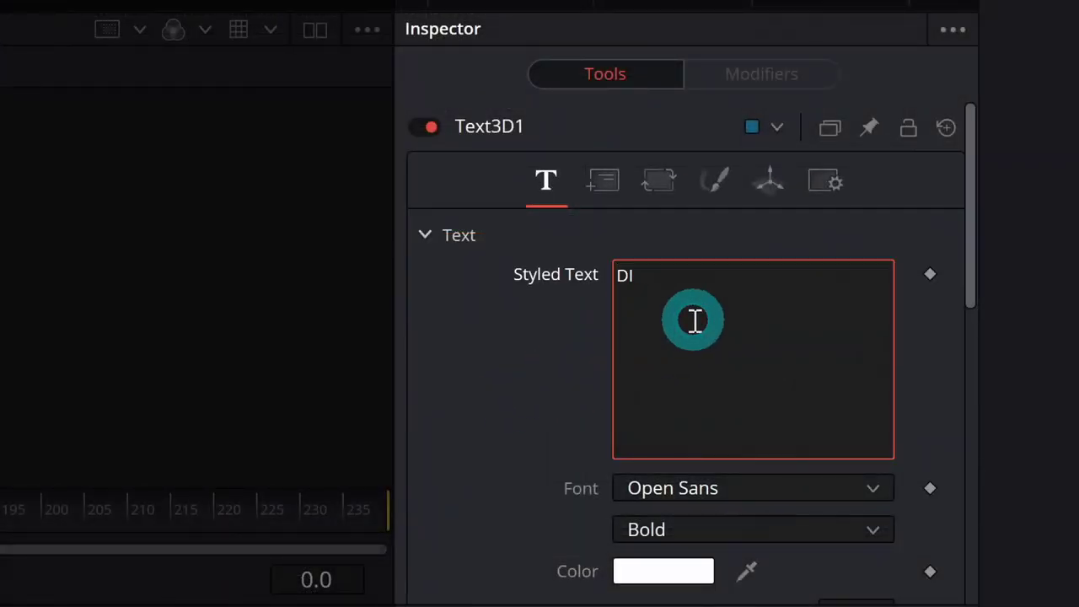
type("DIMENSION")
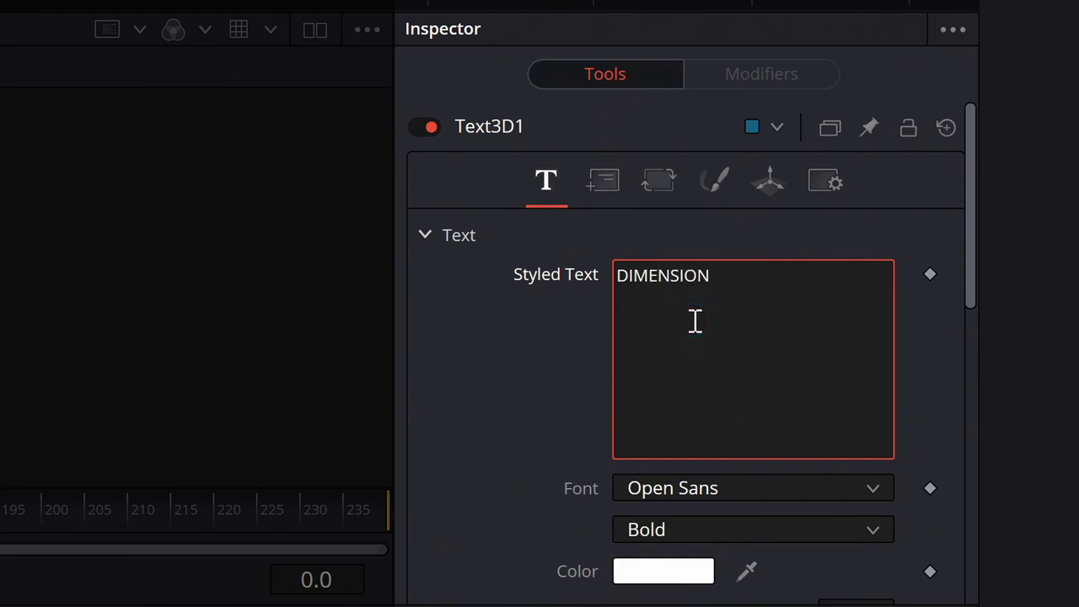
left_click(546, 365)
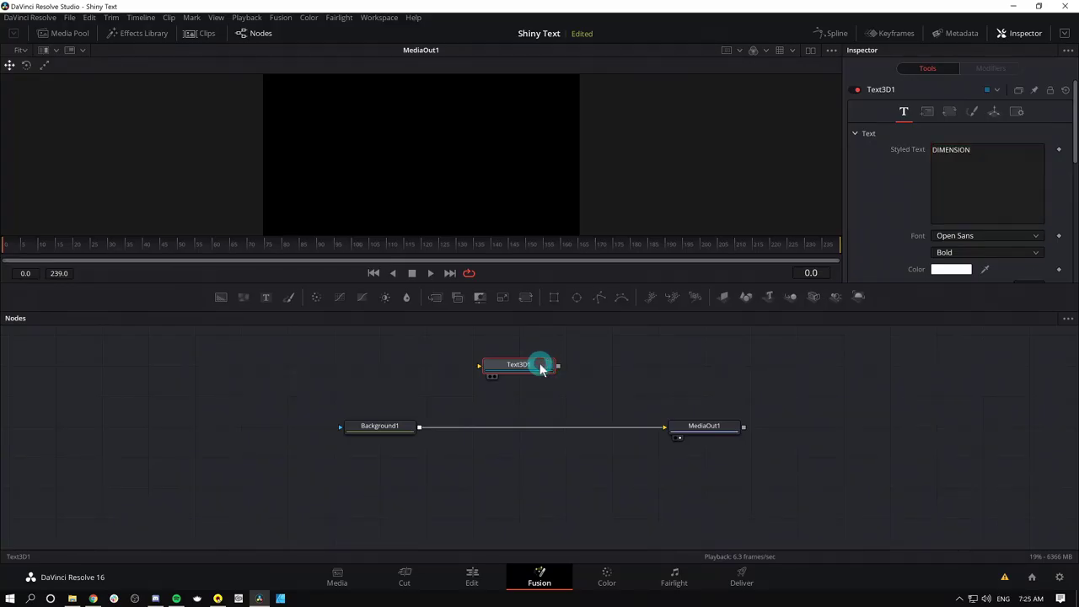
left_click_drag(540, 368, 533, 222)
left_click(566, 191)
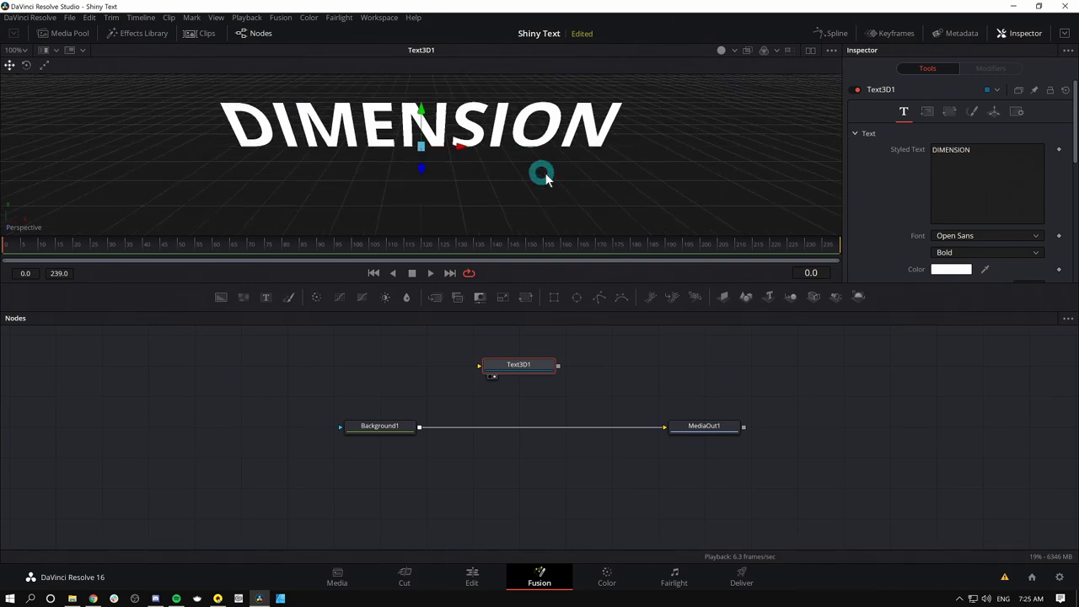
left_click_drag(538, 192, 574, 171)
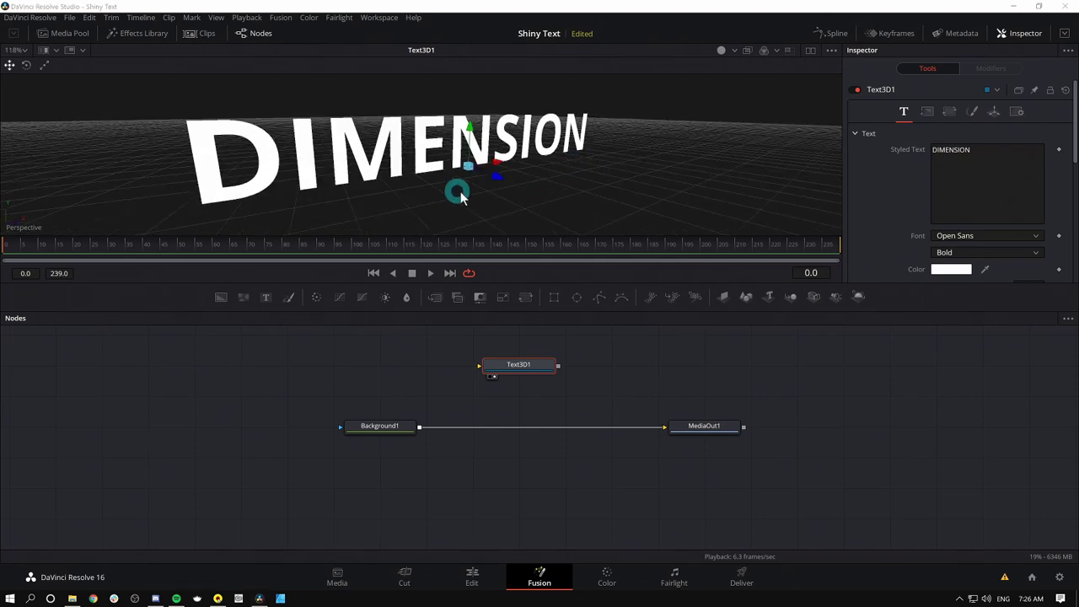
left_click_drag(438, 196, 531, 314)
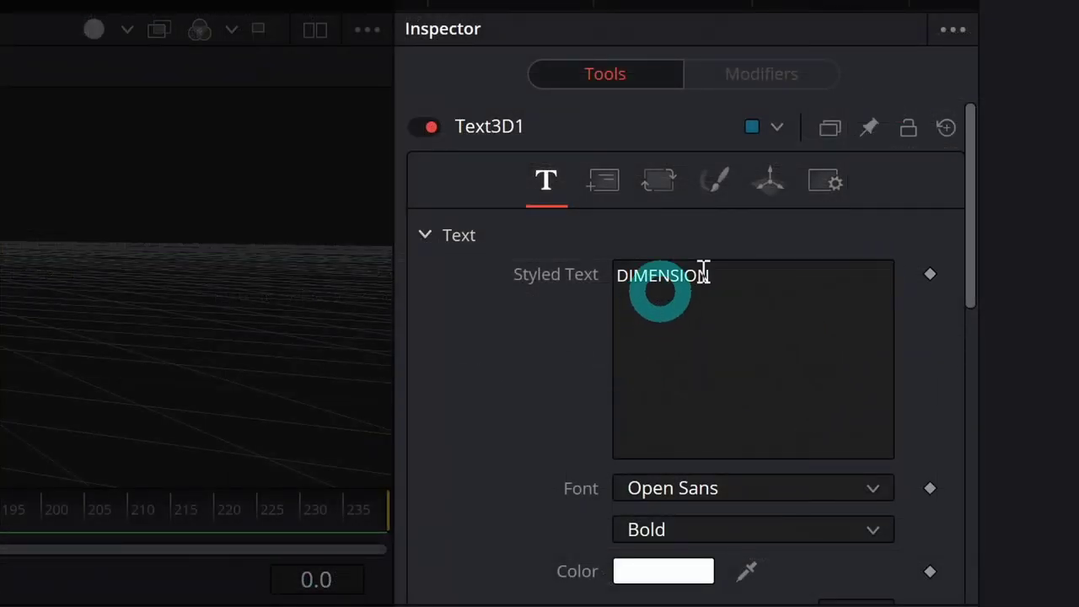
scroll(514, 366, "down", 10)
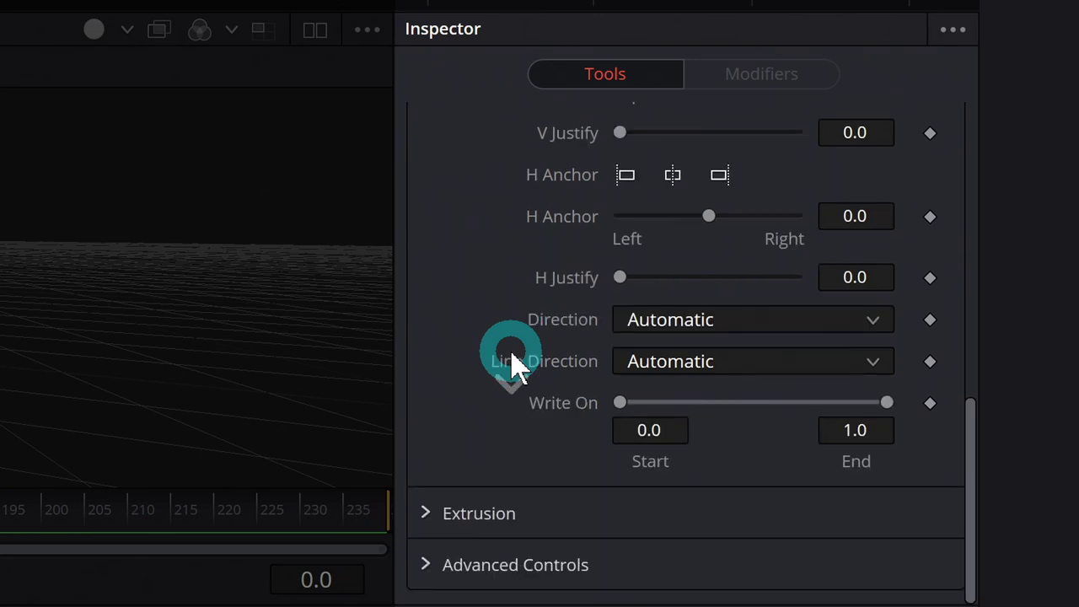
Expand Extrusion and set Text3D1's Extrusion Depth to 0.0551, then orbit to check thickness
left_click(427, 512)
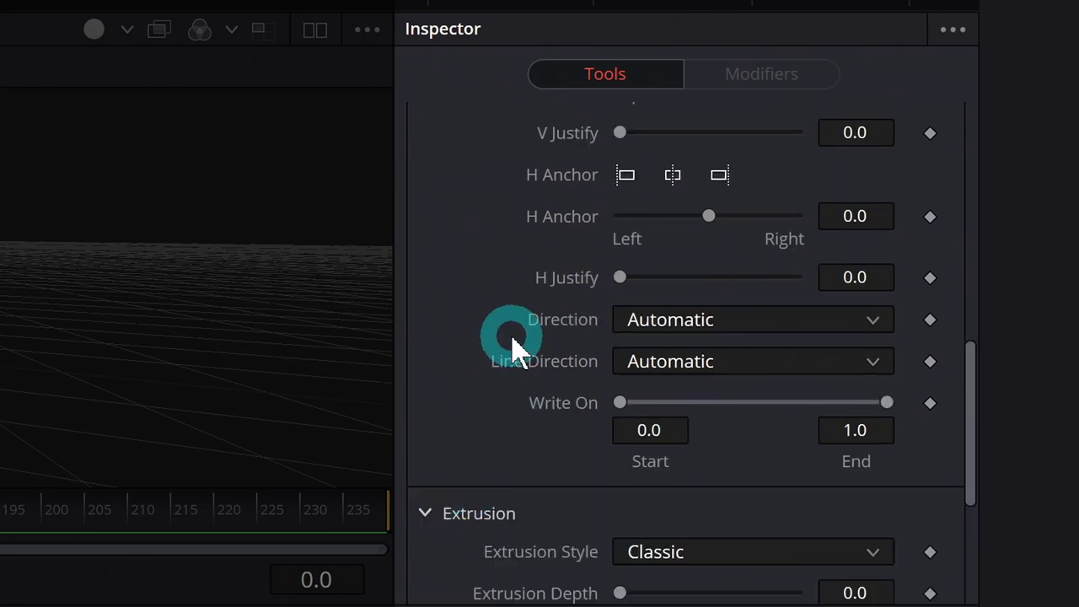
scroll(513, 342, "down", 3)
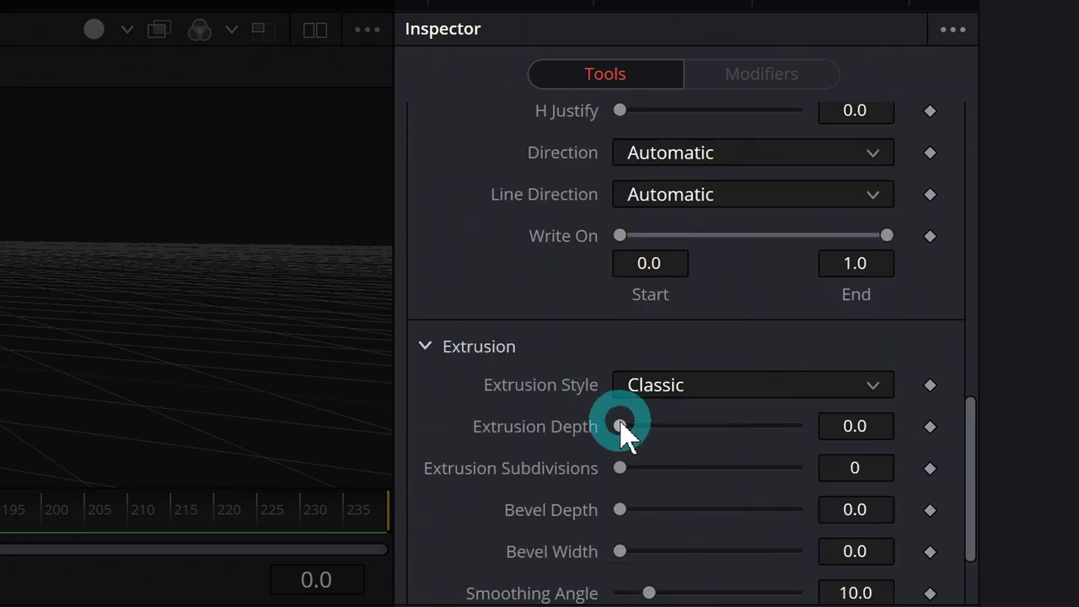
left_click_drag(622, 426, 661, 427)
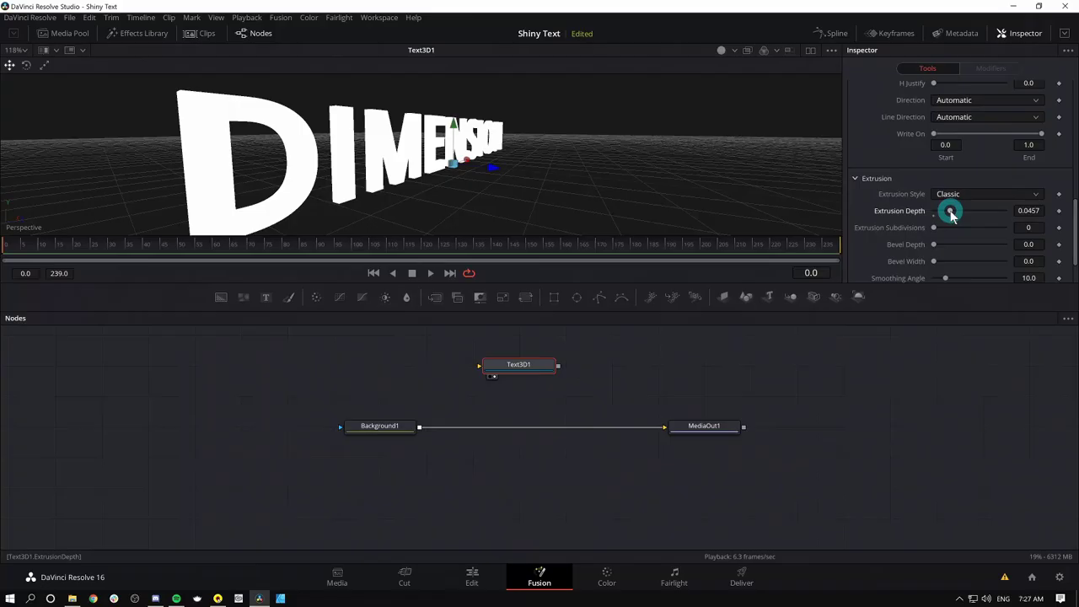
left_click_drag(953, 216, 957, 216)
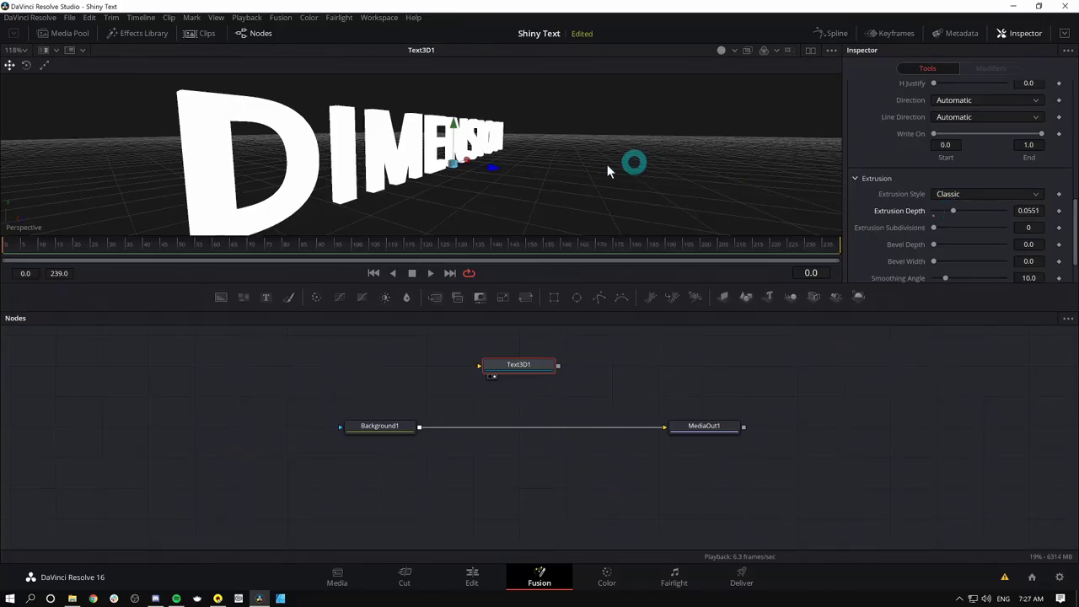
left_click_drag(523, 198, 670, 172)
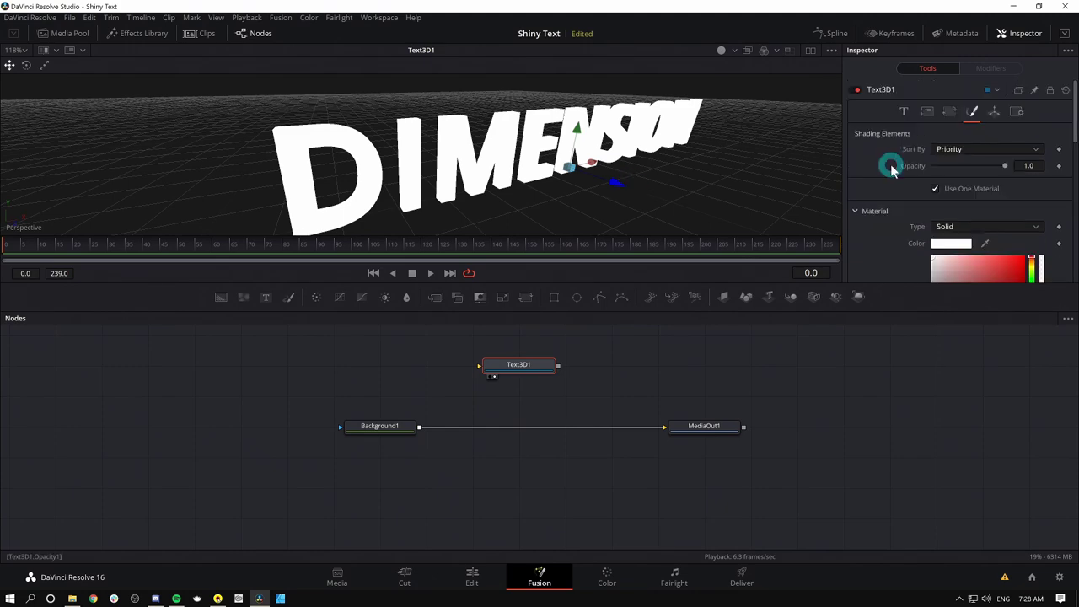
Scroll through Text3D1's Material and Specular settings, keeping the white Solid material at opacity 1.0
scroll(891, 163, "down", 2)
scroll(891, 174, "up", 2)
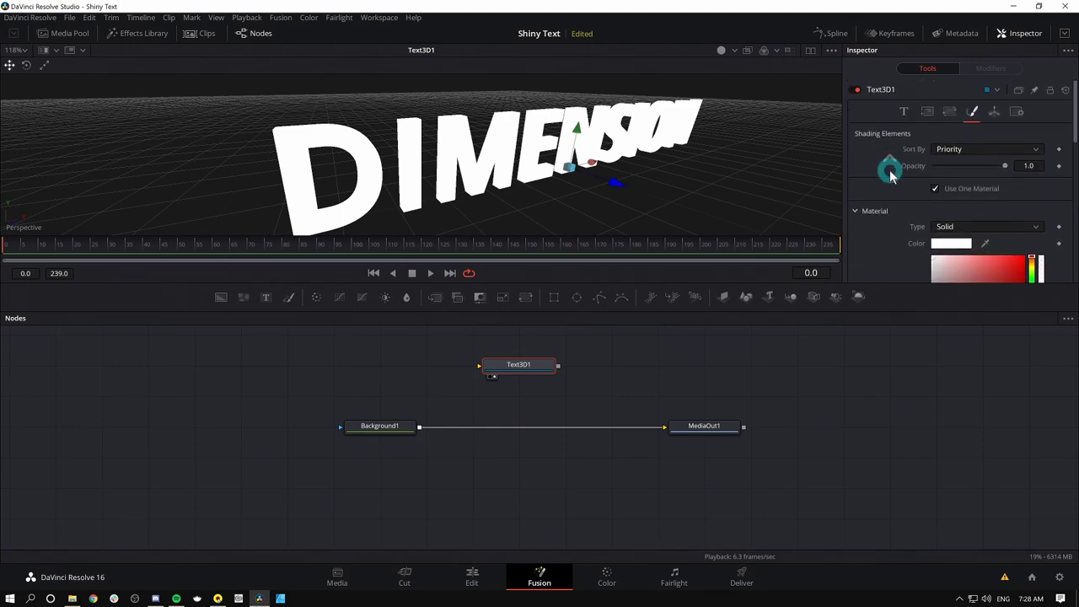
scroll(516, 337, "down", 8)
scroll(516, 337, "up", 6)
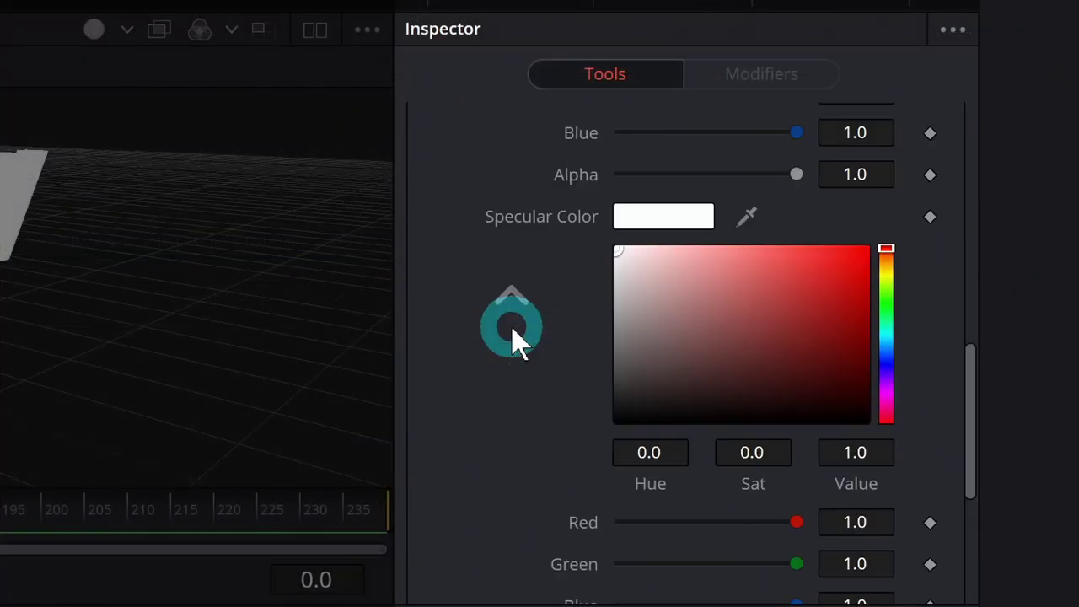
scroll(516, 338, "up", 2)
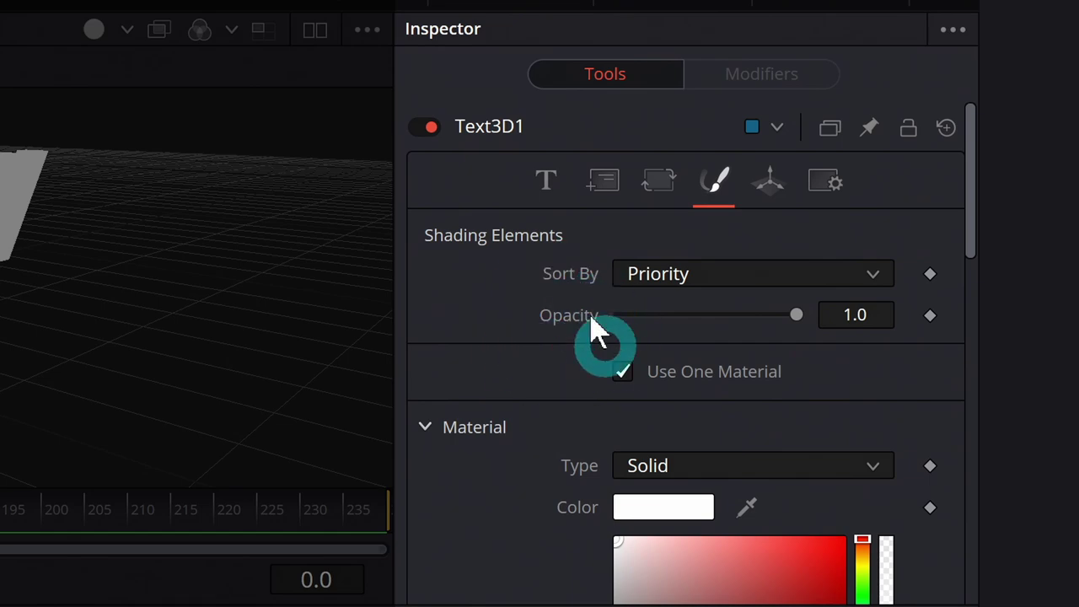
scroll(571, 341, "down", 4)
scroll(557, 349, "up", 4)
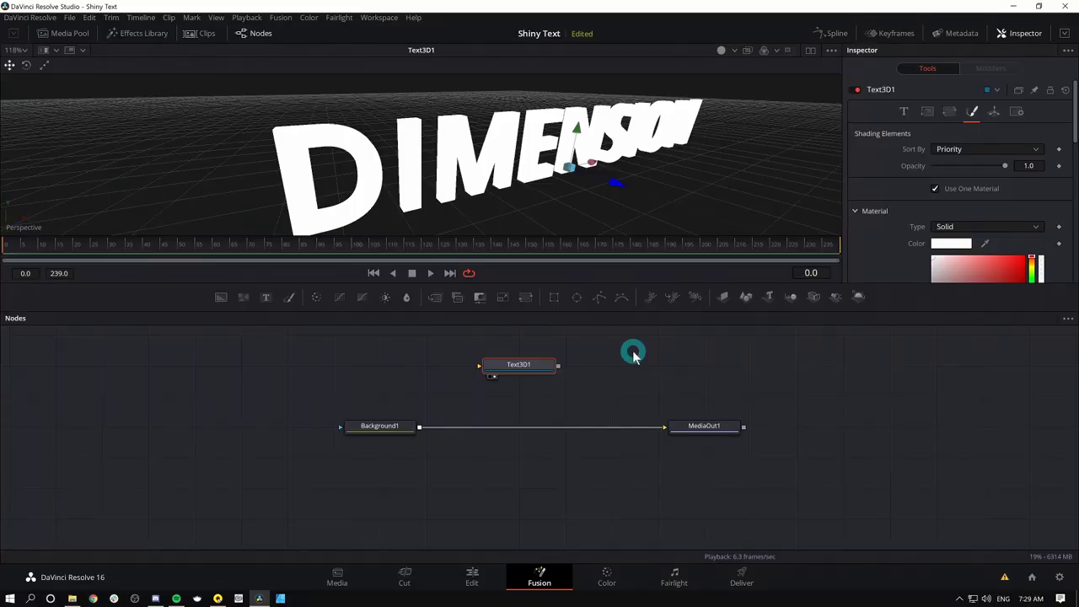
Add a Merge3D node and connect Text3D1's output into Merge3D1
left_click_drag(523, 369, 508, 371)
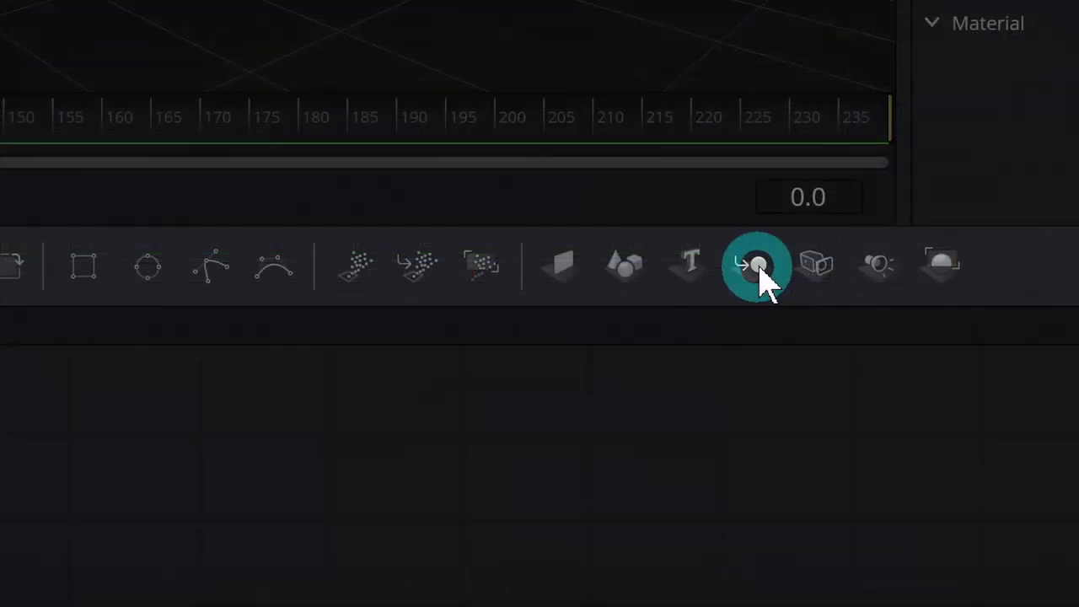
left_click_drag(756, 268, 211, 508)
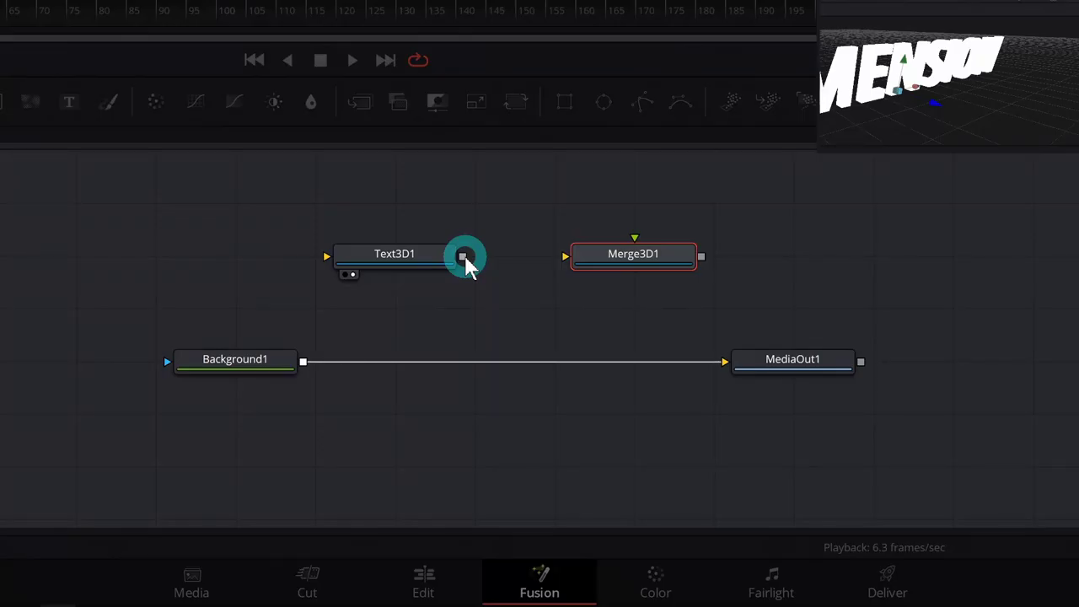
left_click_drag(464, 260, 628, 265)
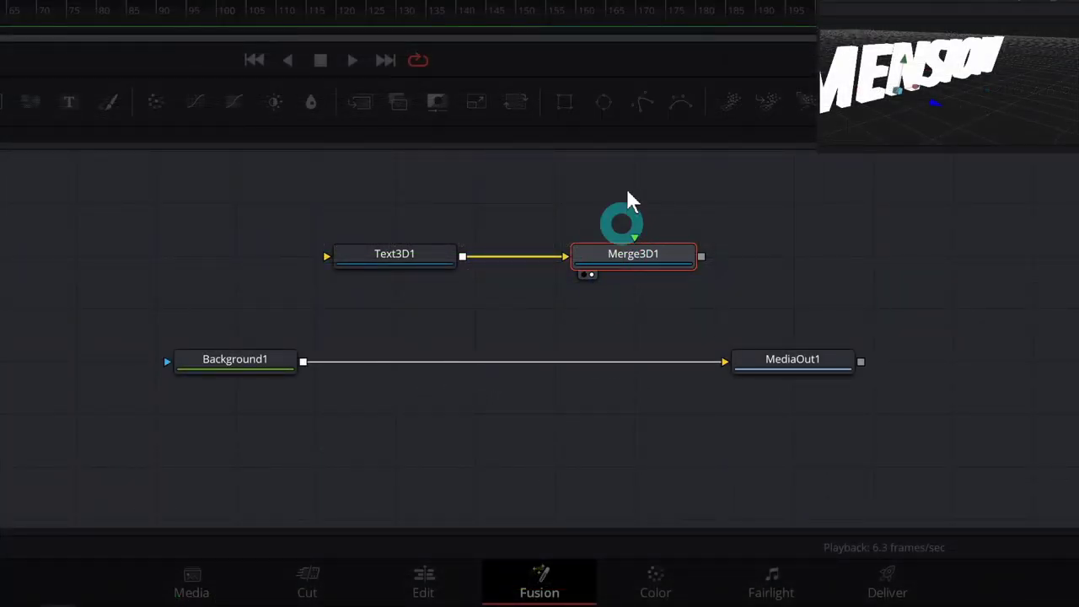
left_click(619, 264)
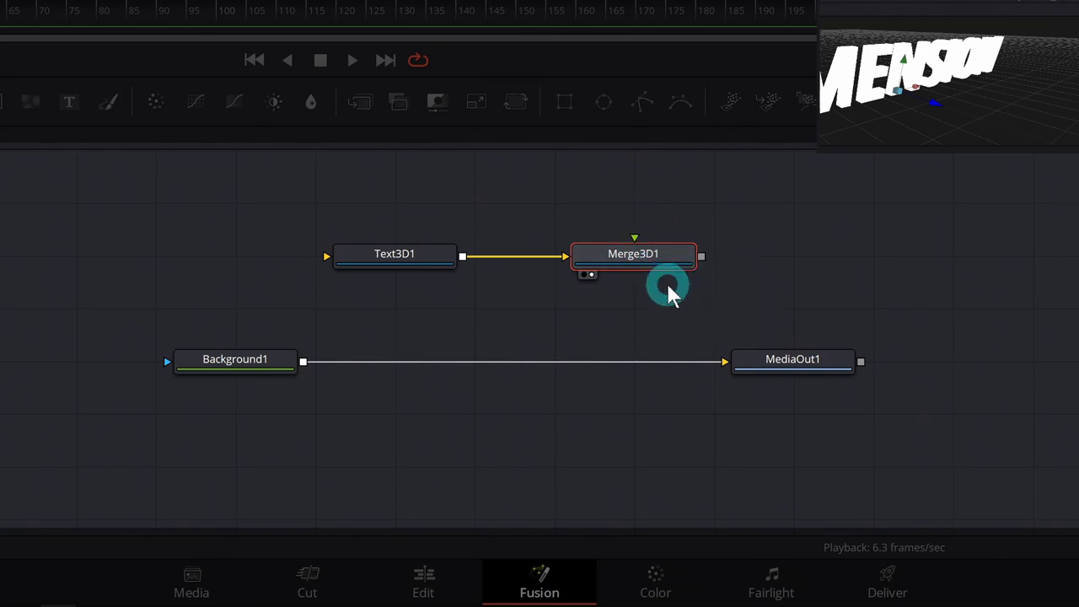
Try different node selections, then leave Merge3D1 as the active node
left_click(426, 258)
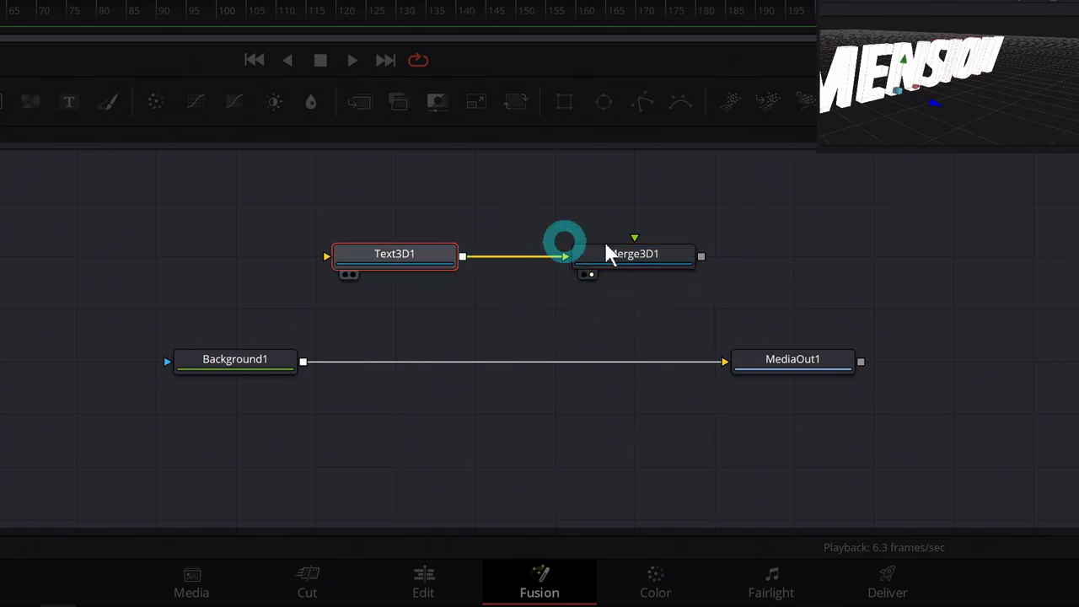
left_click(651, 247)
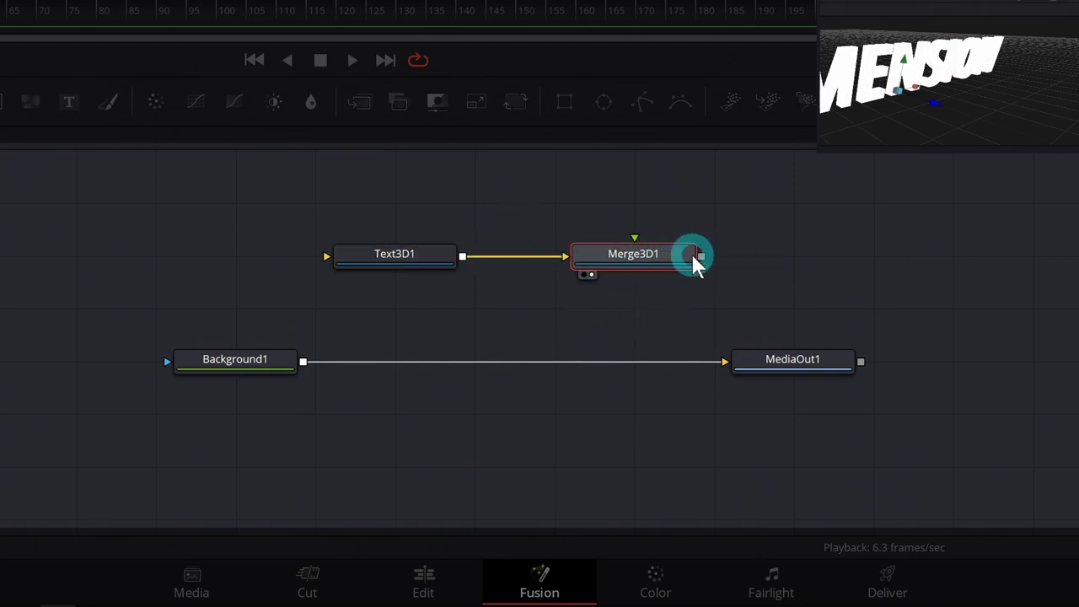
left_click_drag(700, 256, 306, 369)
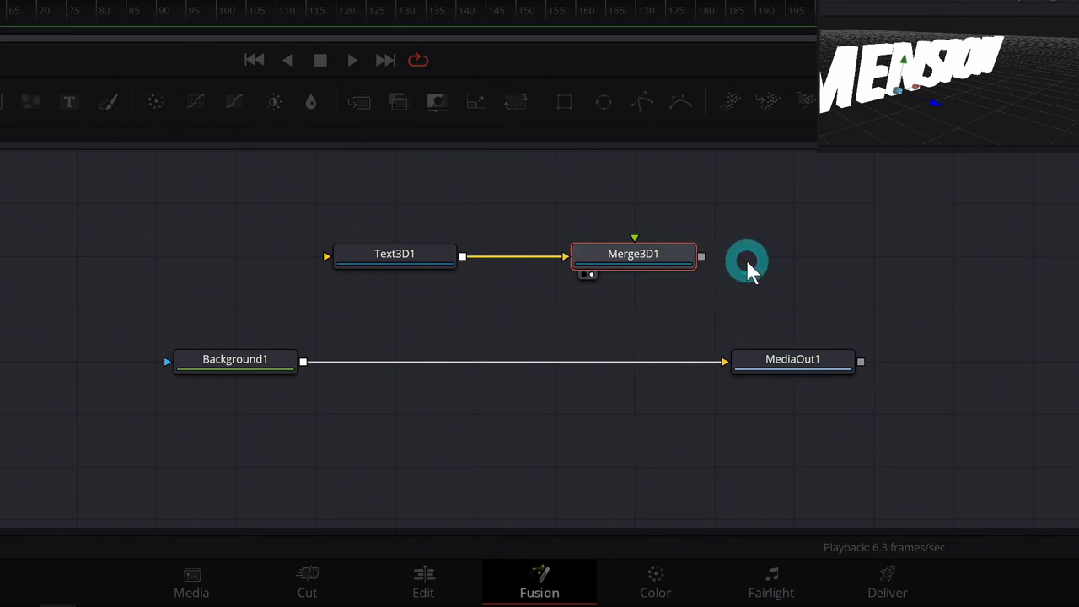
left_click_drag(725, 313, 287, 203)
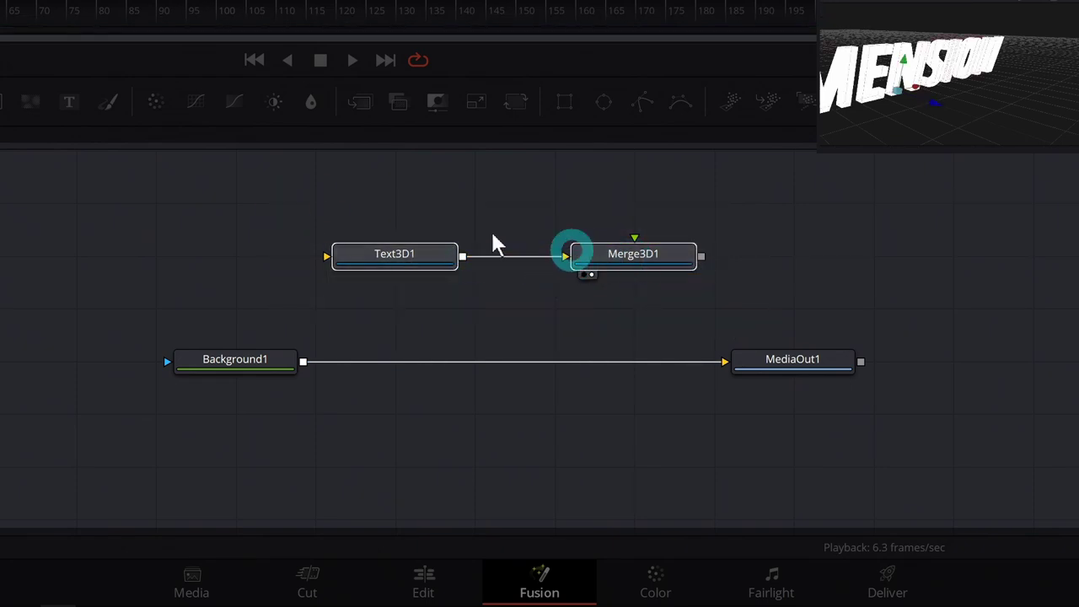
left_click_drag(253, 335, 838, 385)
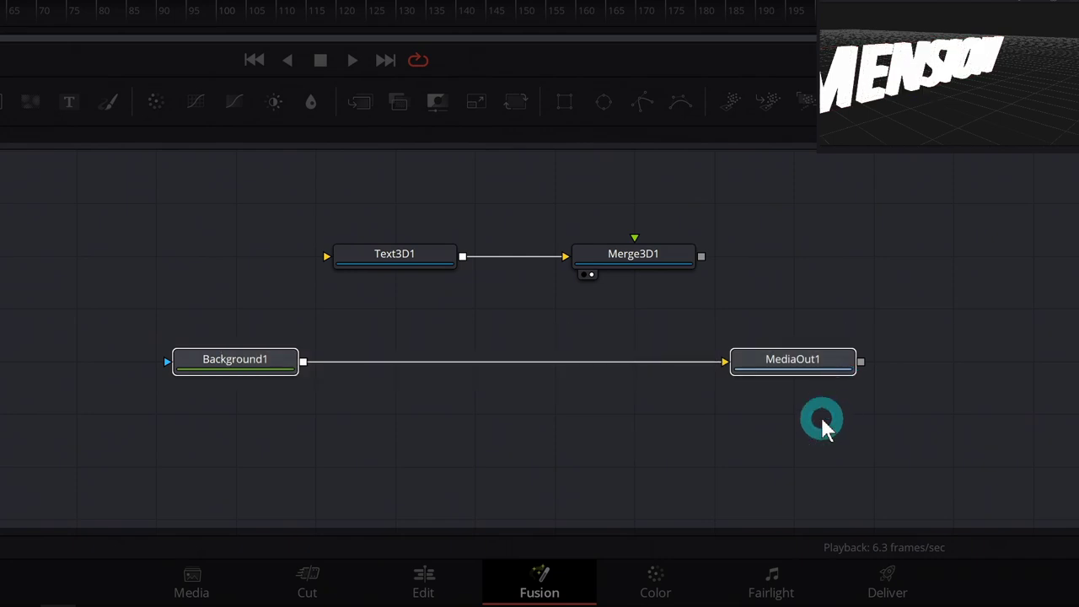
left_click(696, 283)
left_click(742, 66)
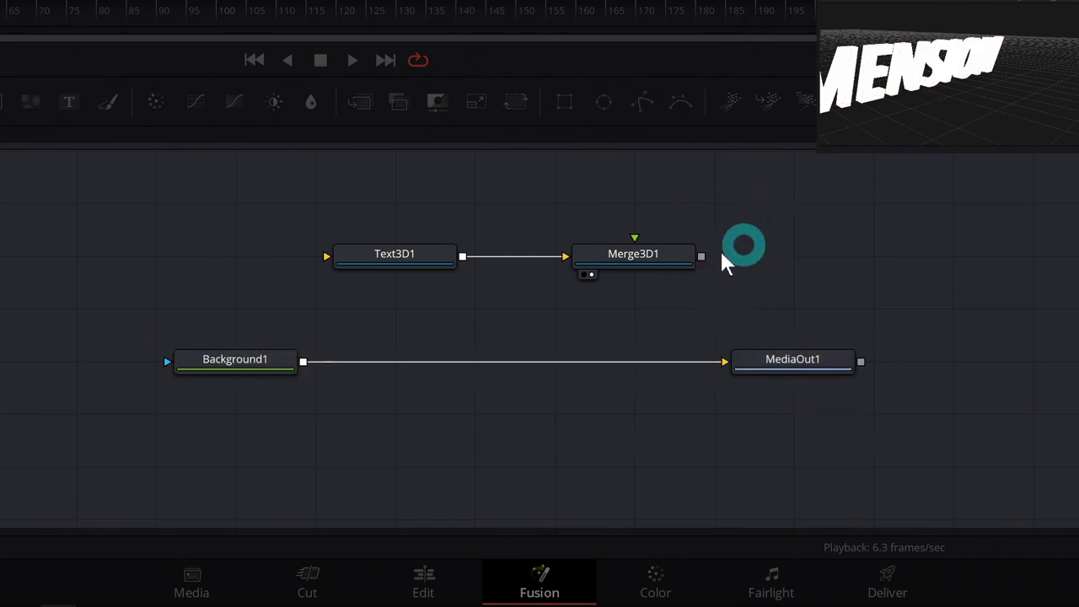
left_click(665, 262)
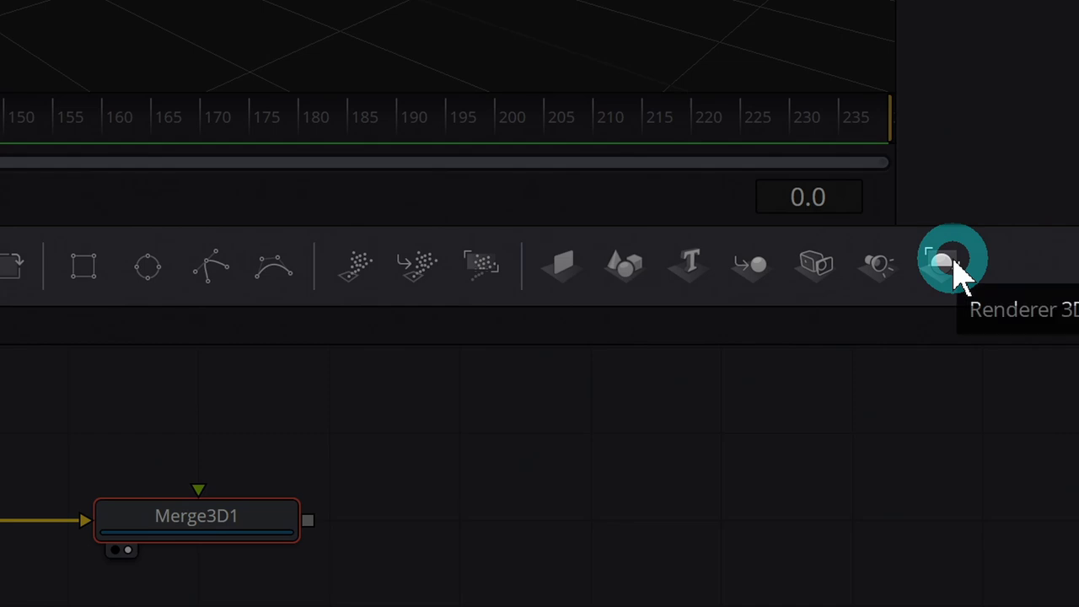
Add Renderer3D1 fed by Merge3D1, show it in viewer 1, and shift the 3D nodes left
left_click_drag(952, 258, 562, 508)
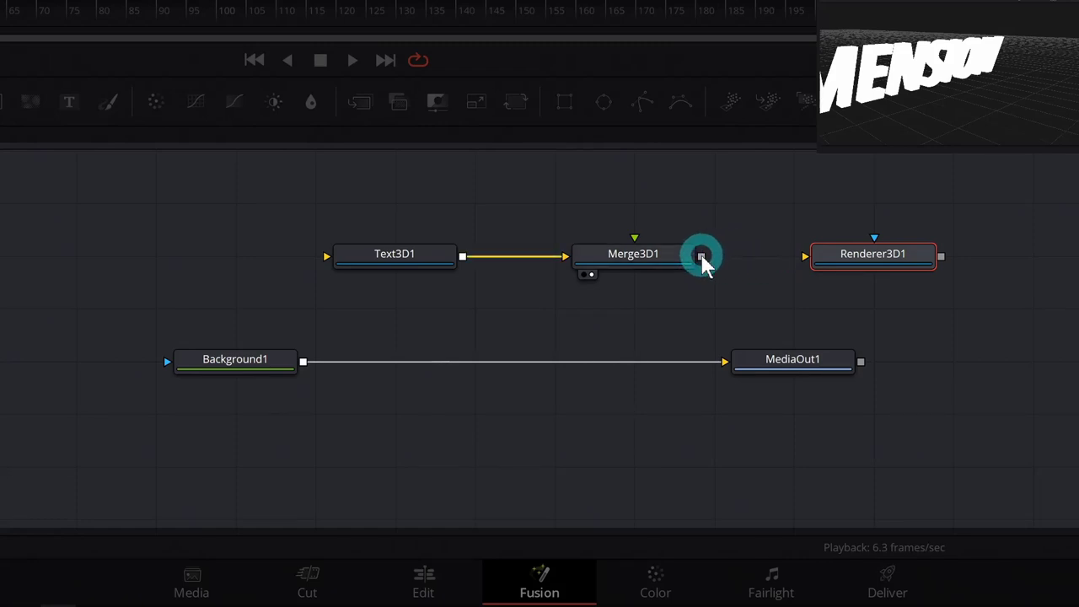
left_click_drag(704, 262, 872, 265)
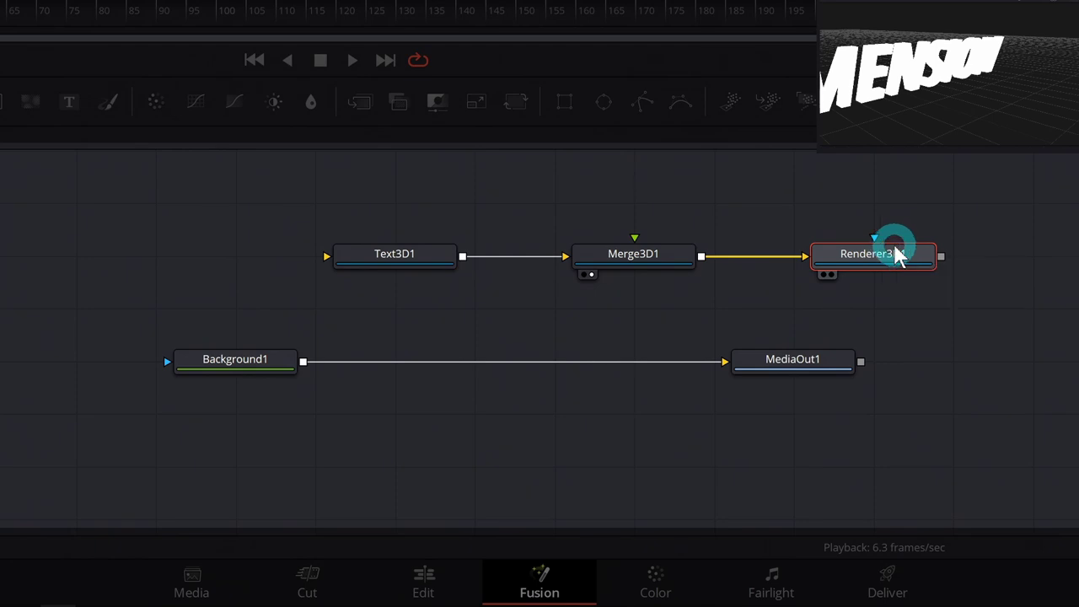
key("1")
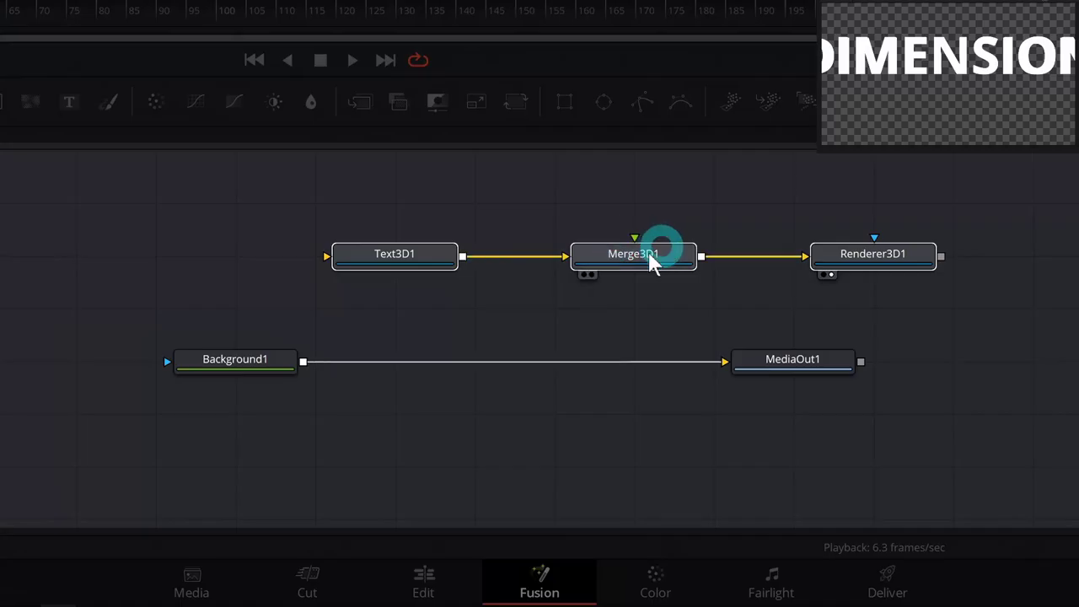
left_click_drag(657, 248, 410, 242)
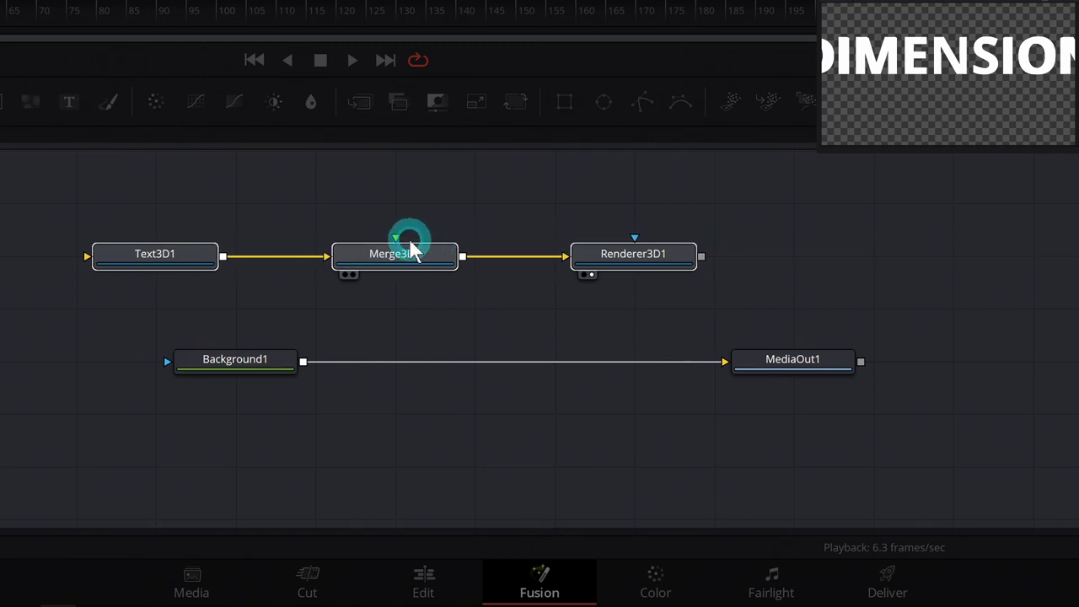
left_click(533, 275)
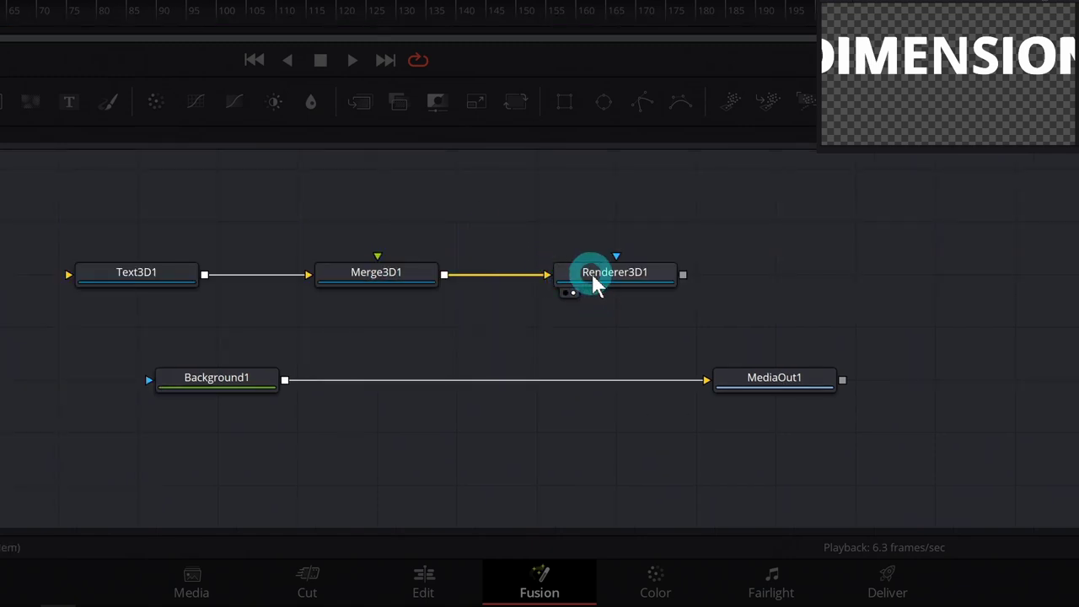
left_click(614, 281)
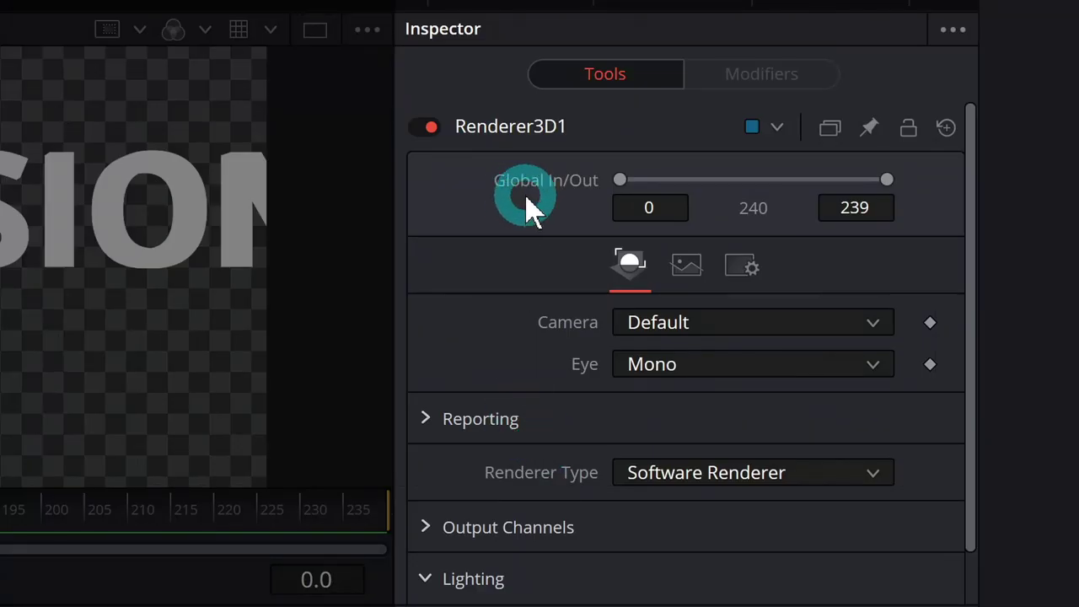
Enable Lighting and Shadows in Renderer3D1's settings
scroll(525, 203, "down", 2)
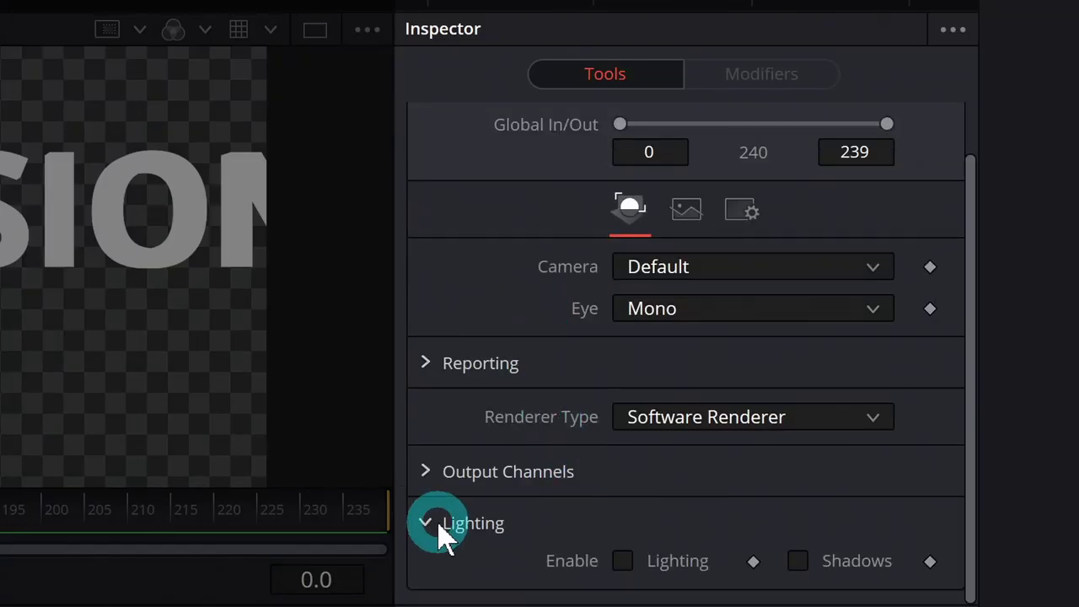
left_click(634, 559)
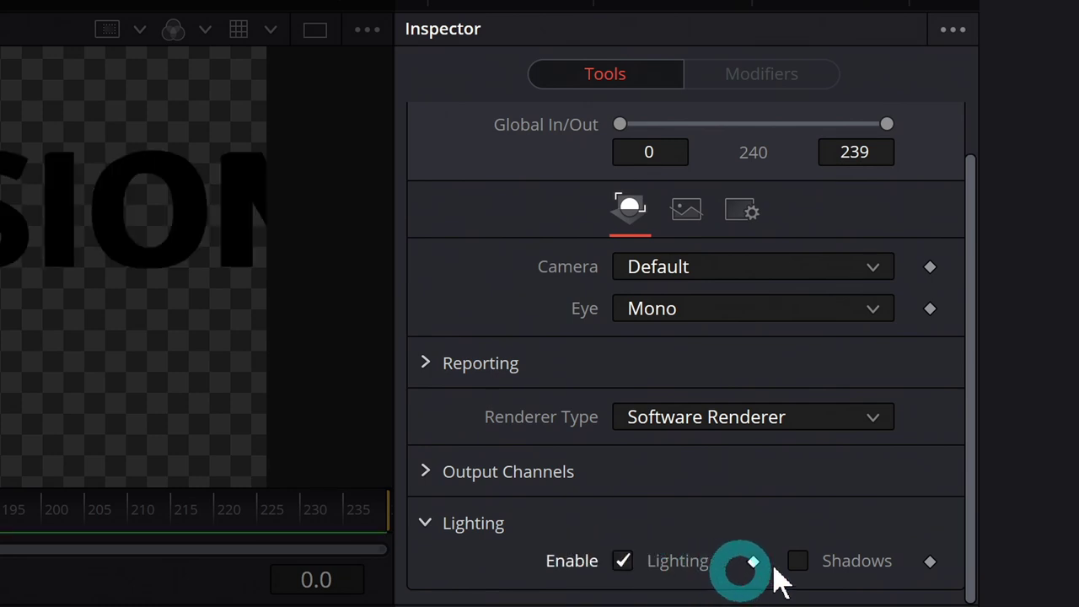
left_click(800, 561)
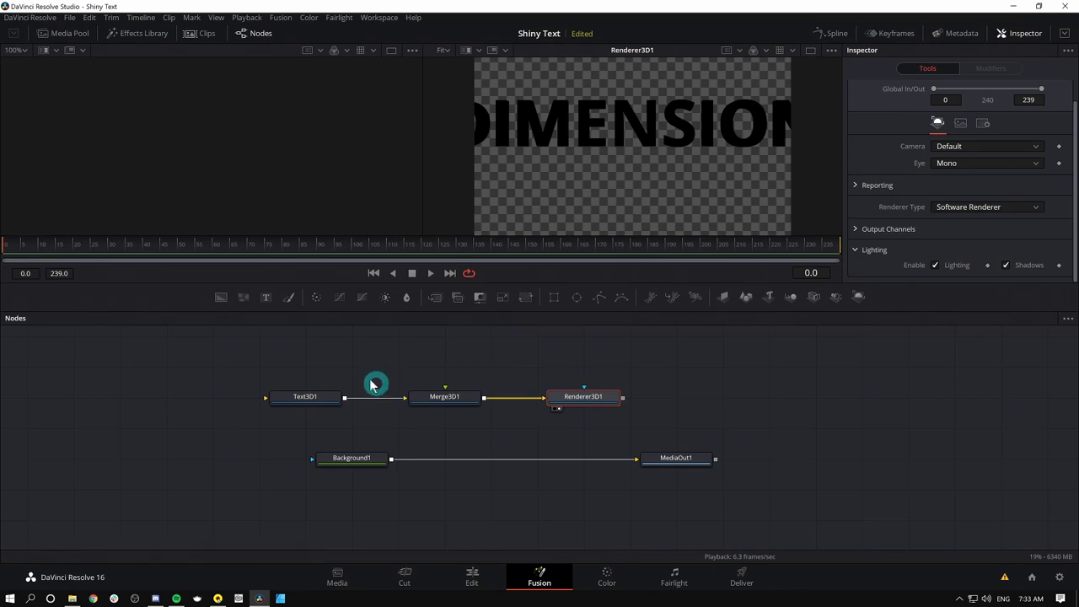
Compare the Text3D1, Merge3D1 and Renderer3D1 settings, ending on Merge3D1
left_click_drag(352, 369, 326, 424)
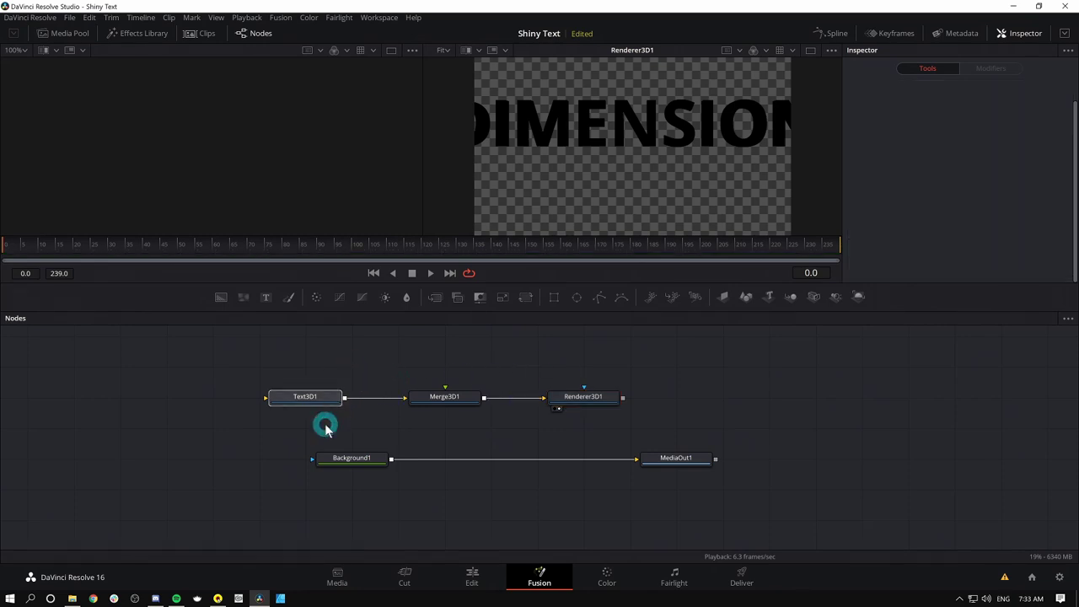
left_click(466, 400)
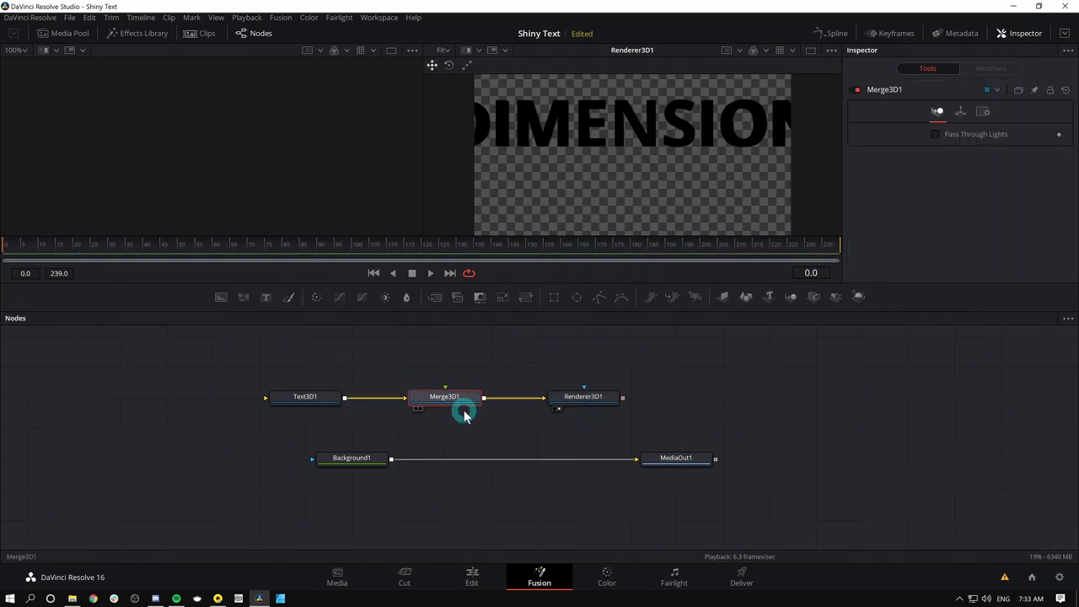
left_click(590, 398)
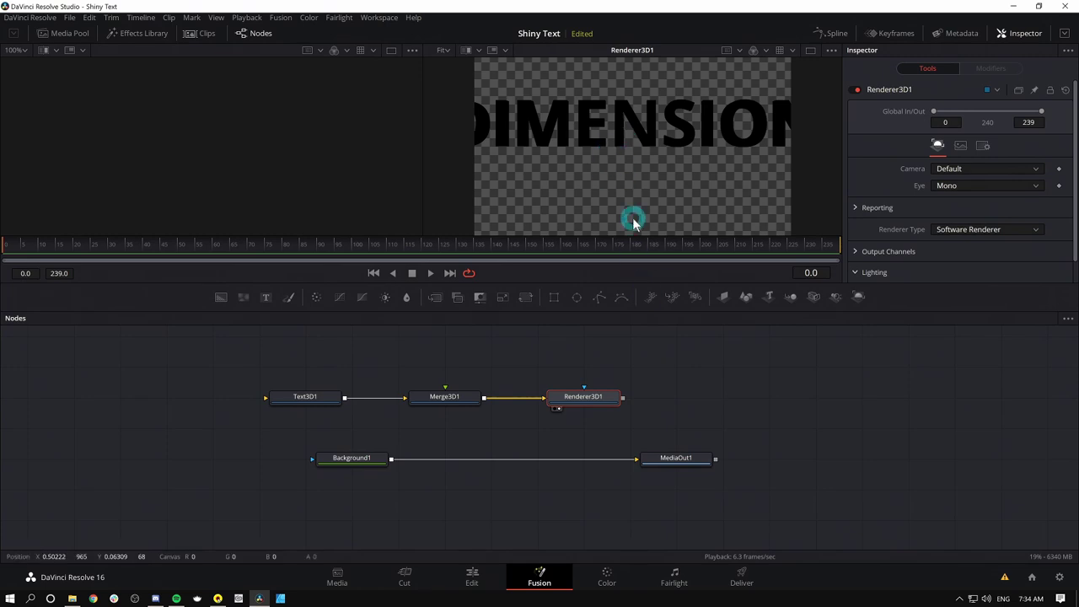
left_click(477, 394)
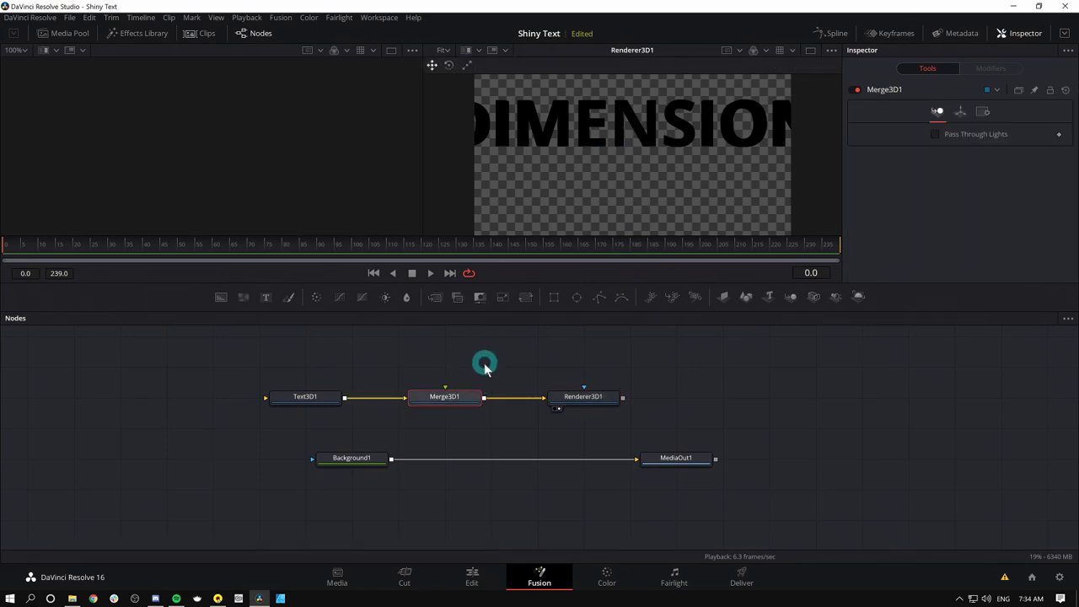
left_click(480, 370)
key("shift+space")
type("bump")
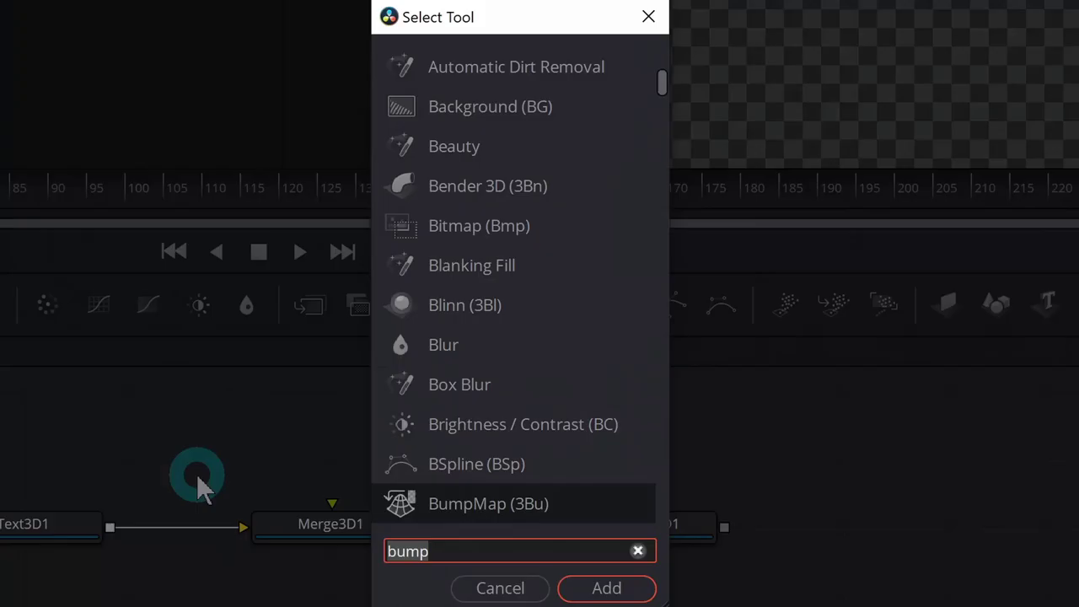
key("BackSpace")
key("BackSpace")
key("BackSpace")
key("BackSpace")
type("LIGHT")
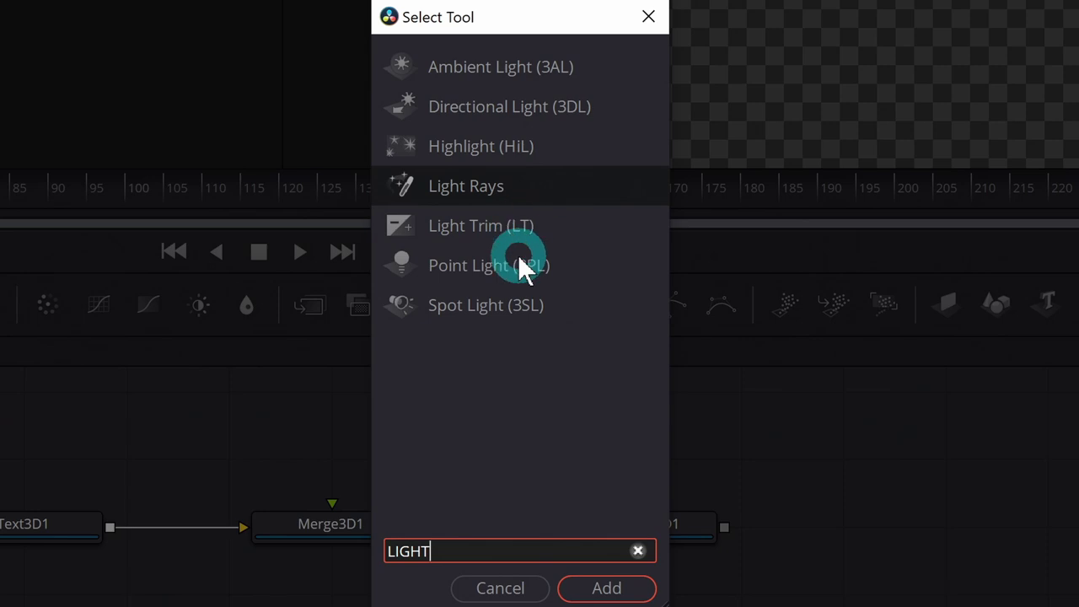
left_click(496, 118)
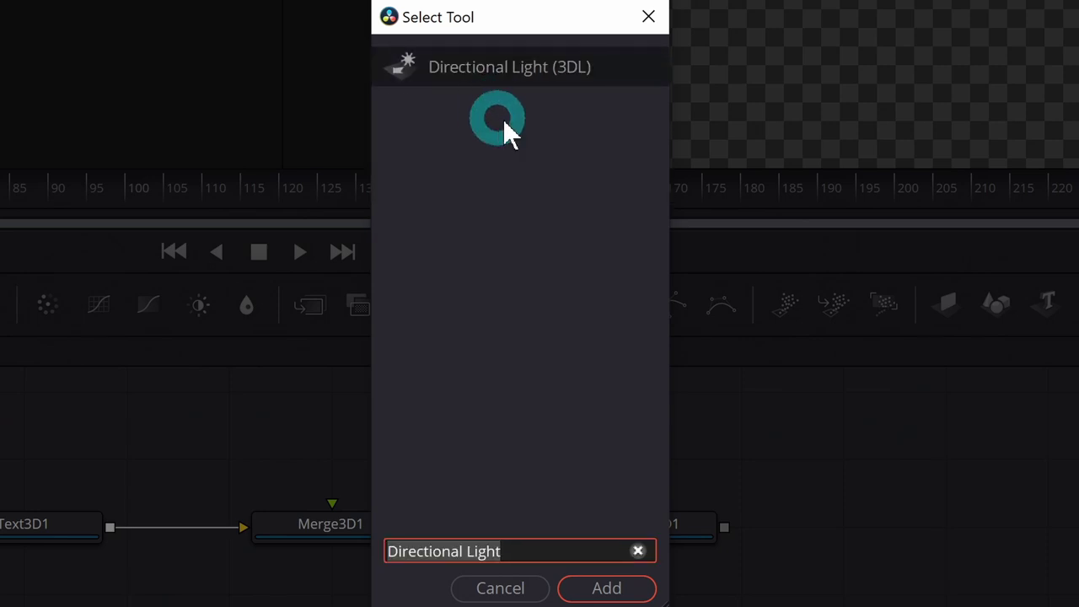
left_click(607, 589)
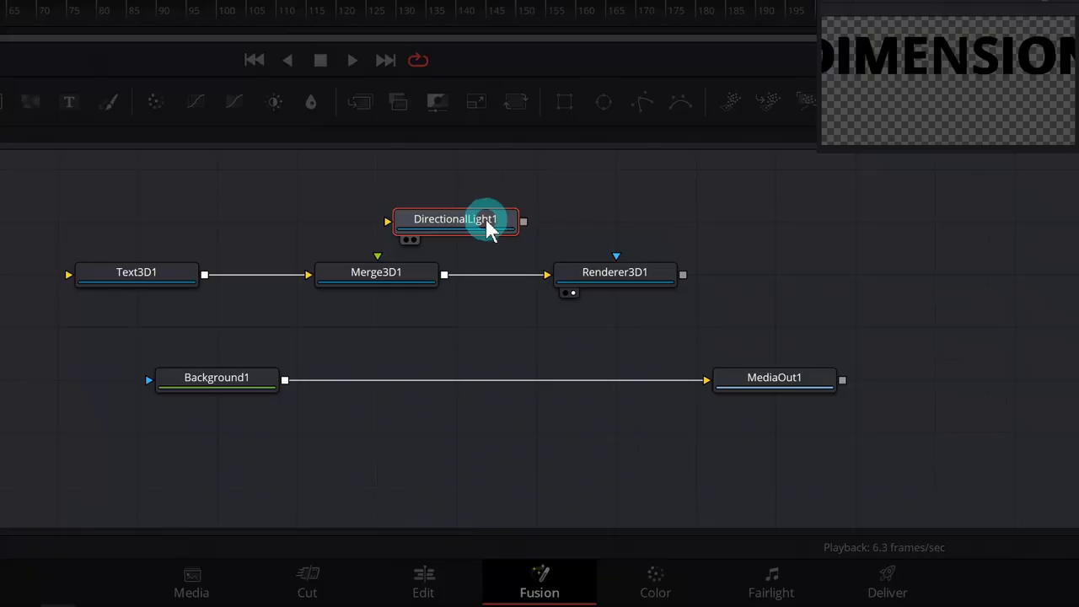
left_click_drag(475, 466, 315, 446)
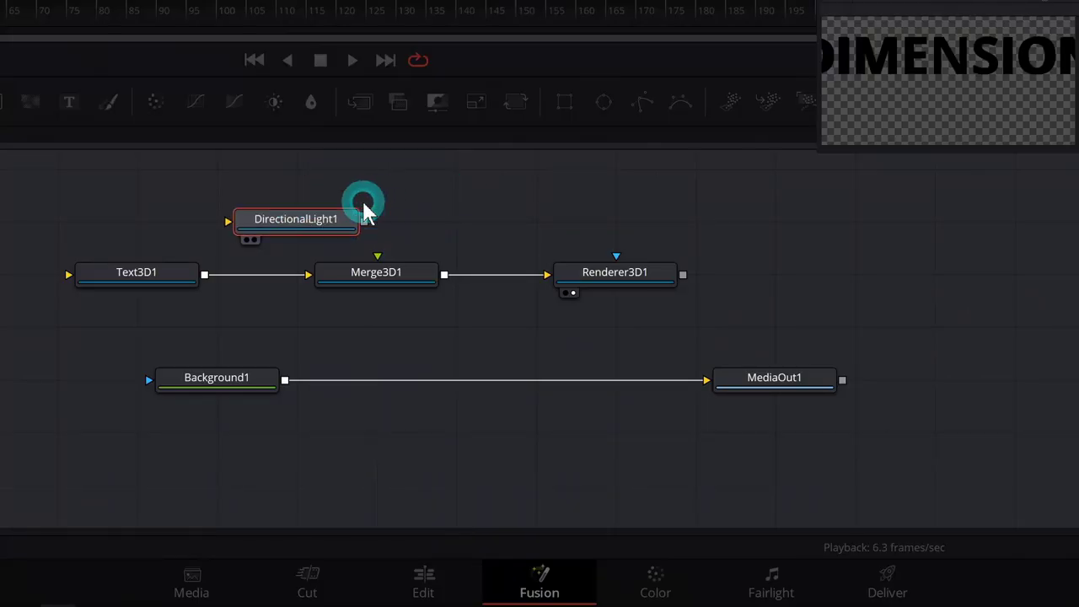
left_click_drag(364, 211, 414, 272)
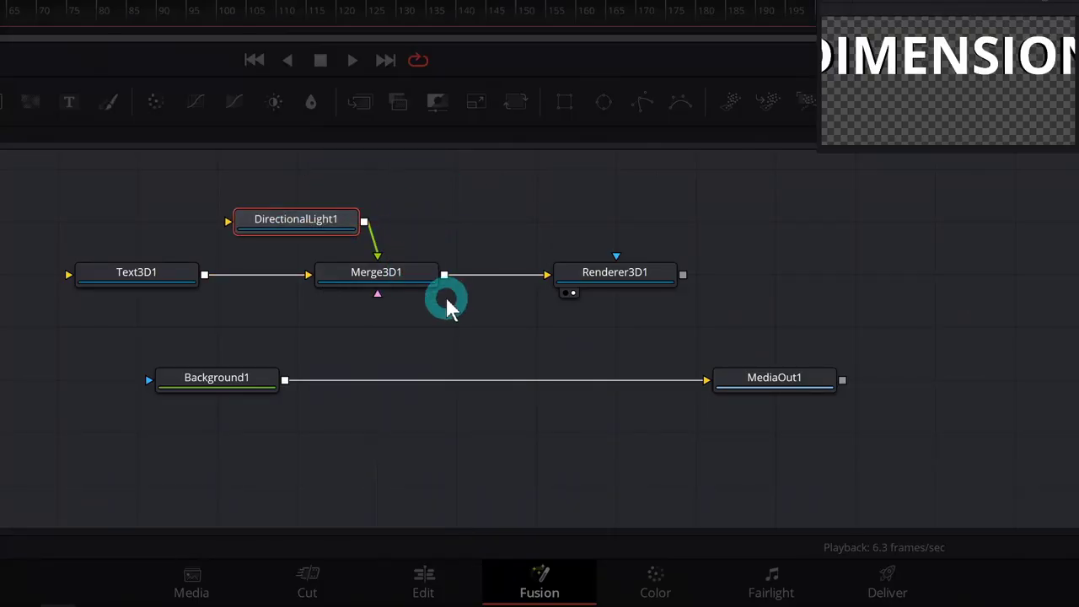
left_click(404, 279)
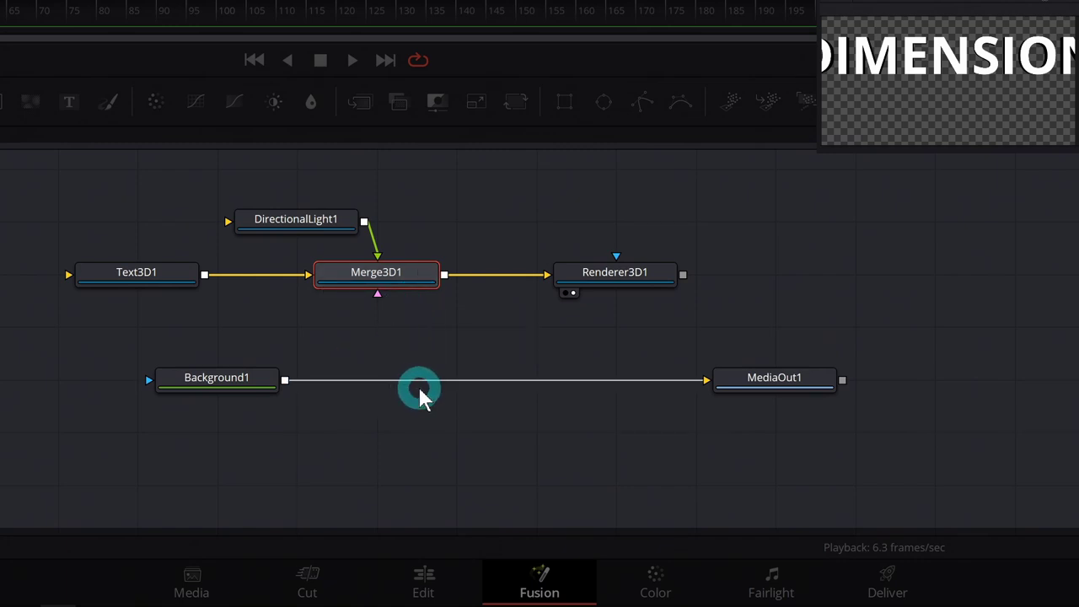
mouse_move(393, 279)
left_click(324, 235)
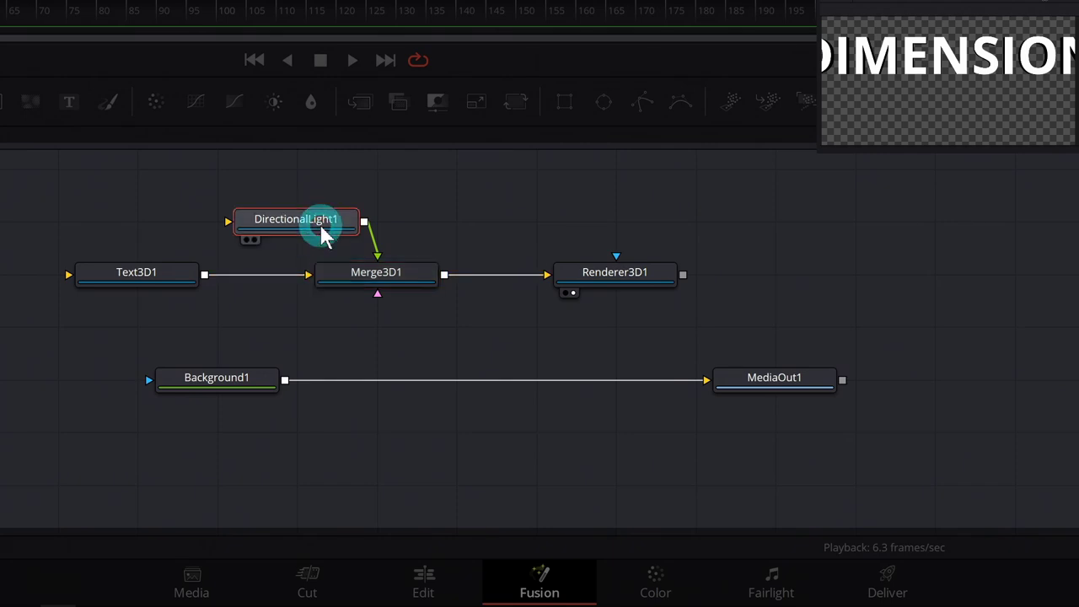
left_click(160, 267)
left_click(417, 271)
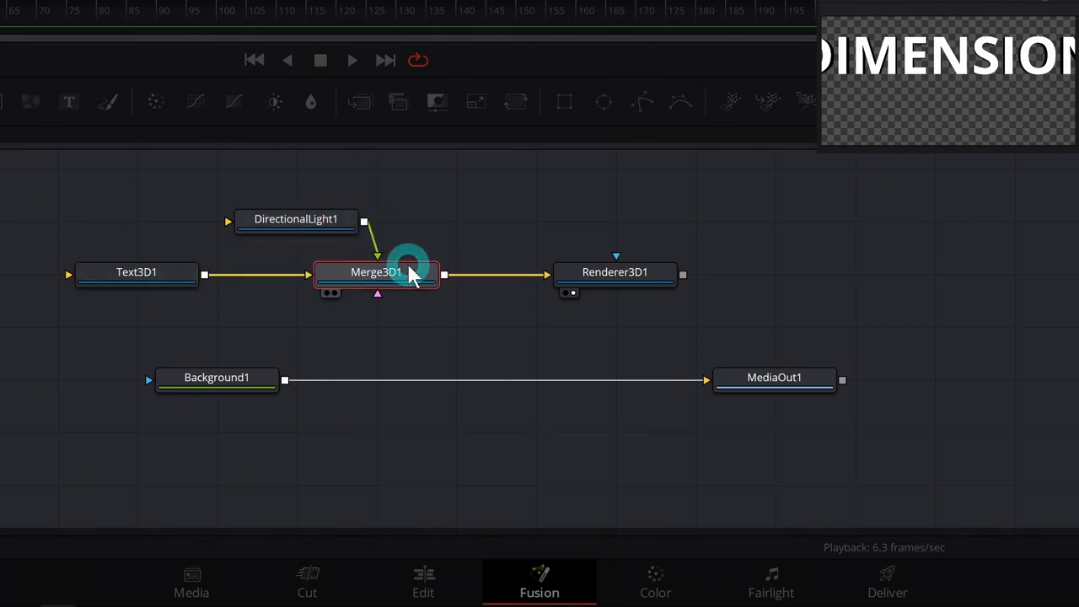
left_click(618, 285)
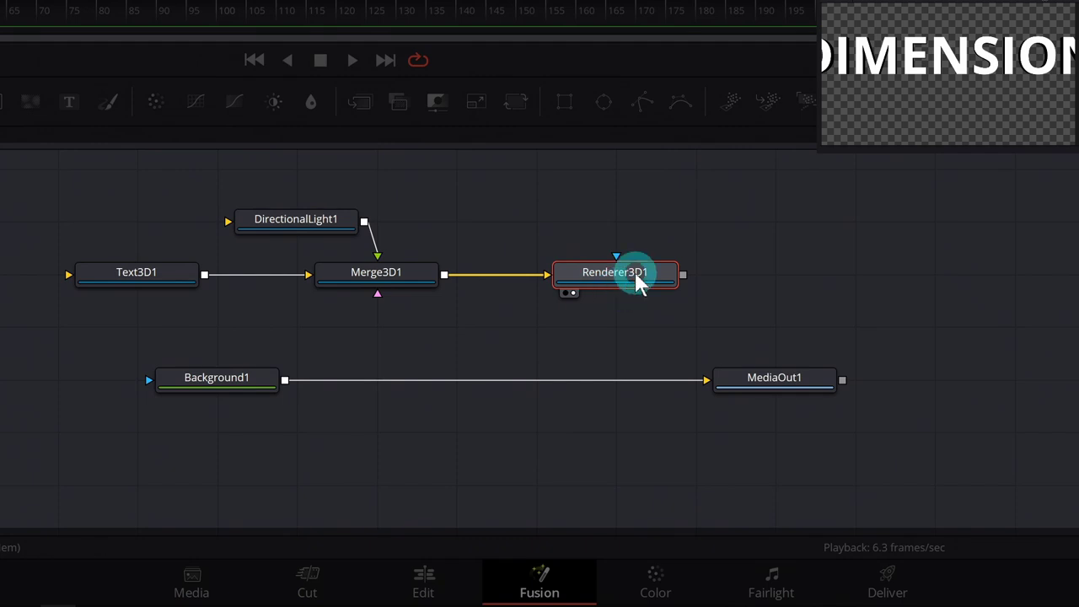
left_click(931, 100)
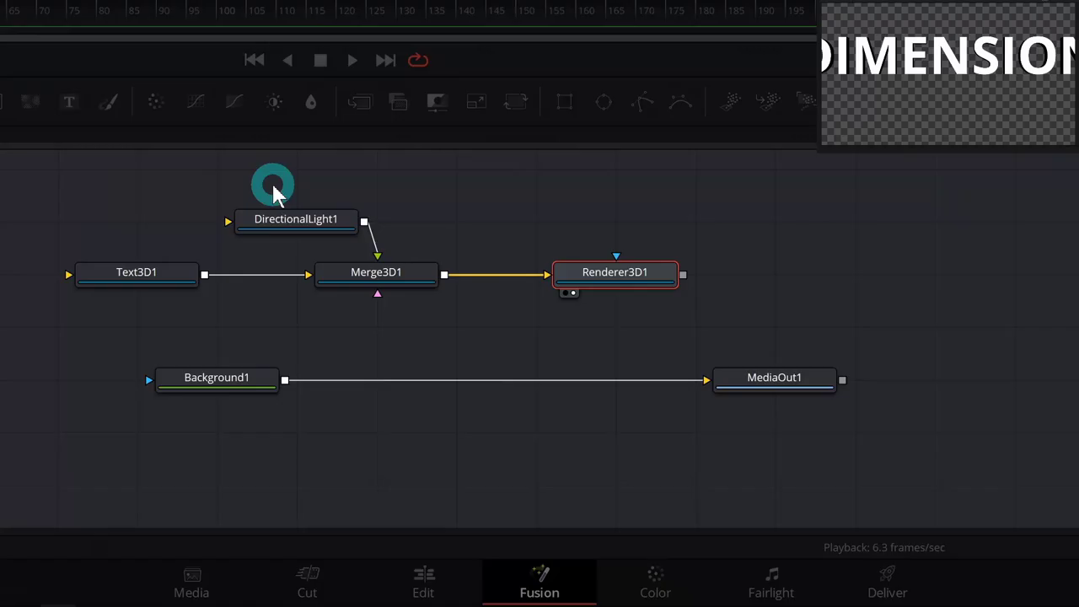
left_click(156, 278)
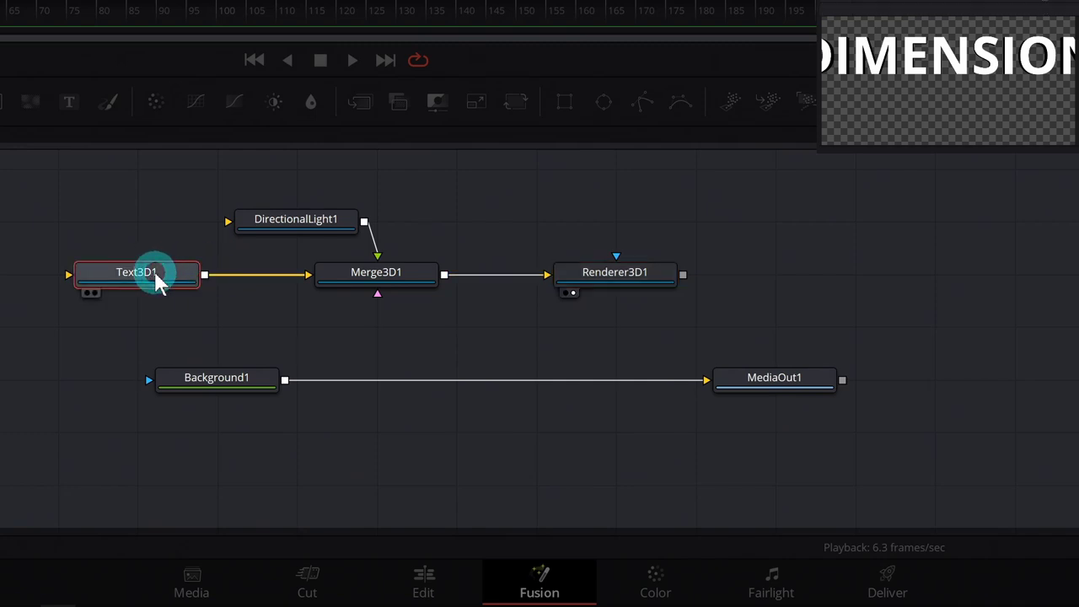
left_click(404, 283)
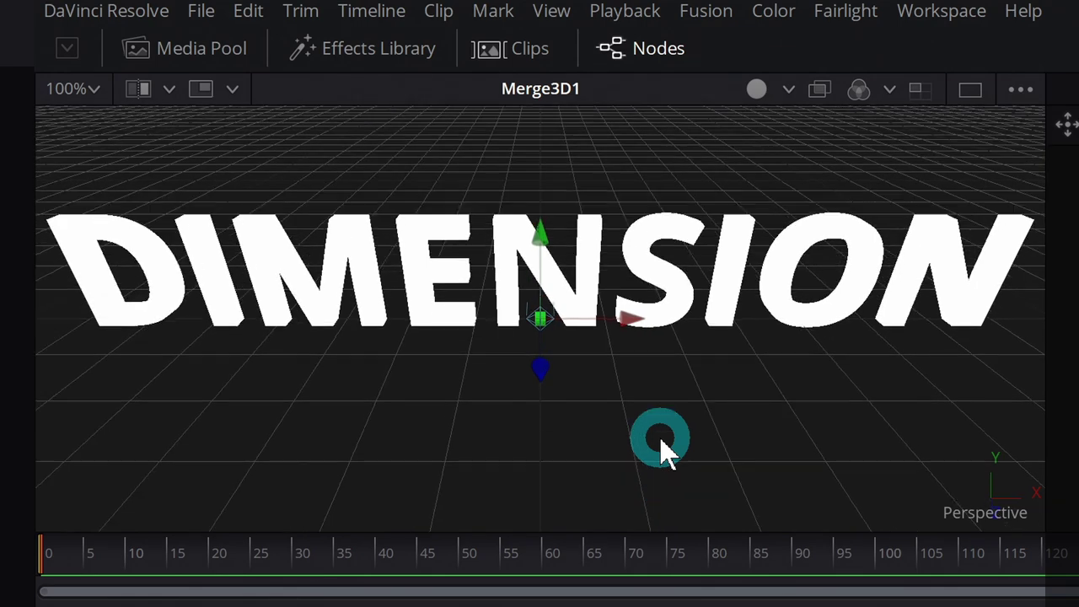
Zoom out and orbit the 3D view, then raise the DIMENSION text slightly along Y
scroll(660, 436, "down", 3)
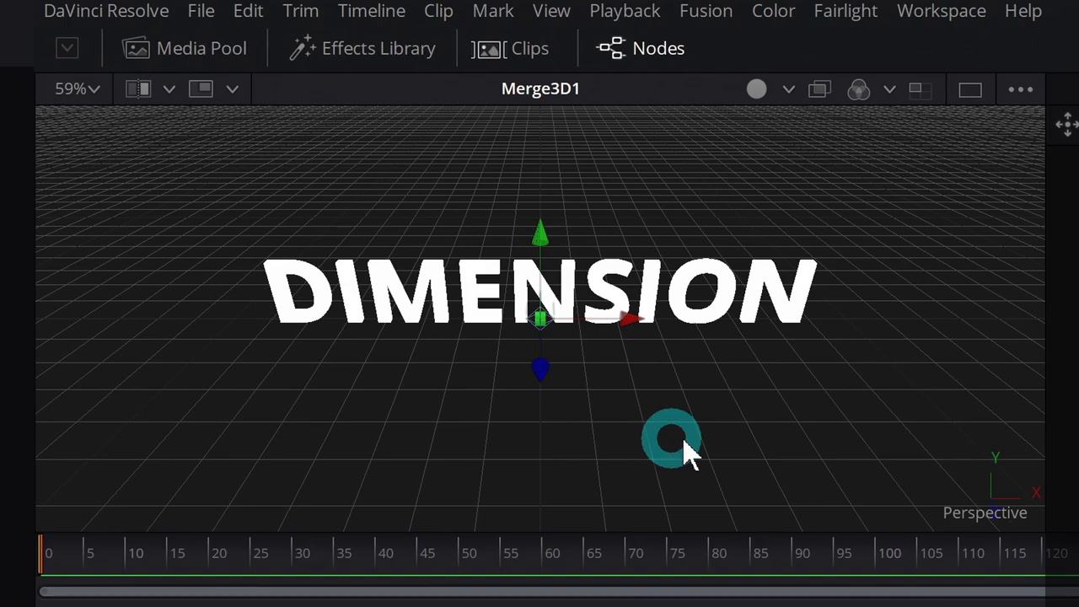
left_click_drag(571, 464, 719, 337)
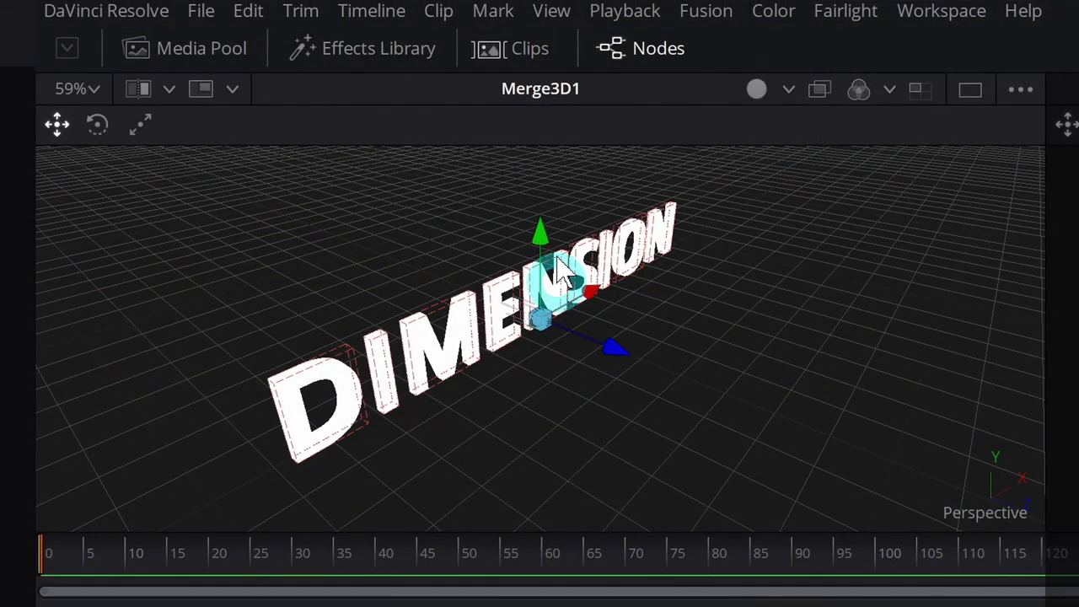
mouse_move(548, 238)
left_mouse_down()
mouse_move(537, 188)
mouse_move(552, 214)
mouse_move(547, 249)
mouse_move(551, 226)
left_mouse_up()
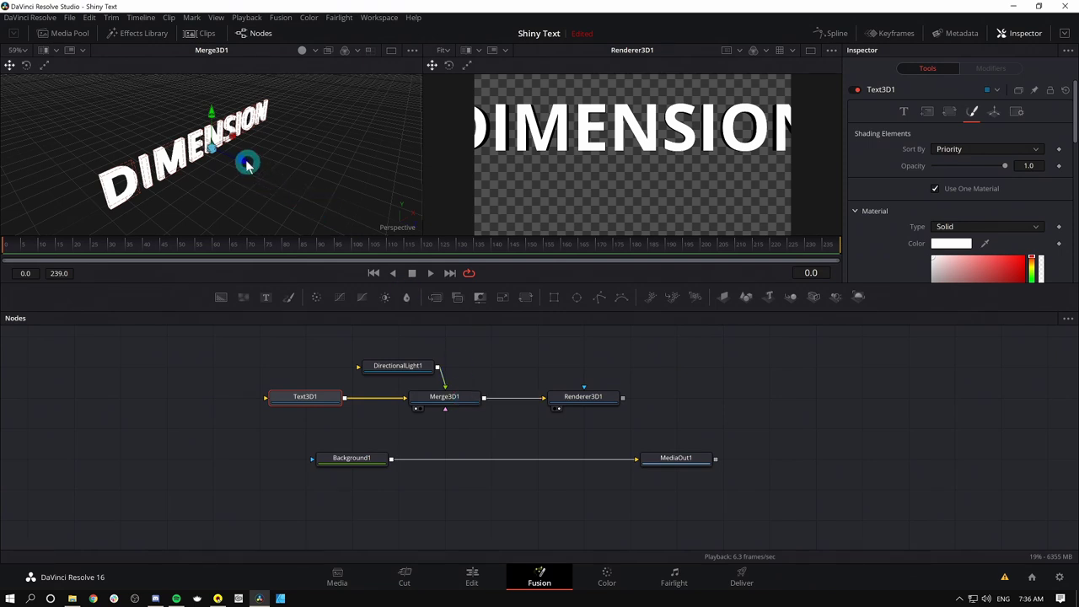
Move the DIMENSION text left and down until the word is centred in the render
left_click_drag(242, 162, 206, 146)
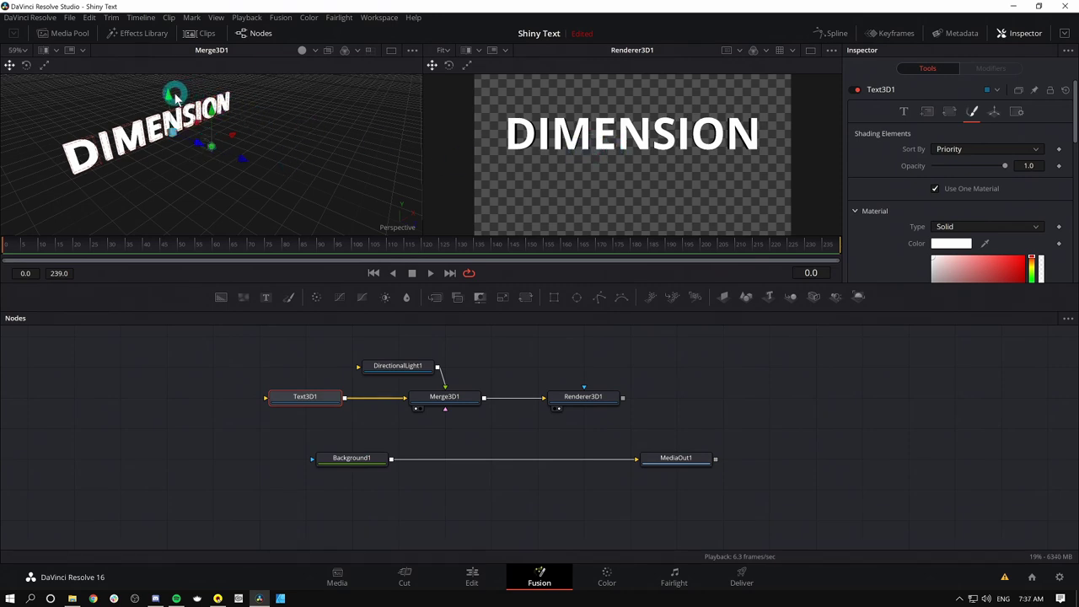
left_click_drag(168, 95, 178, 111)
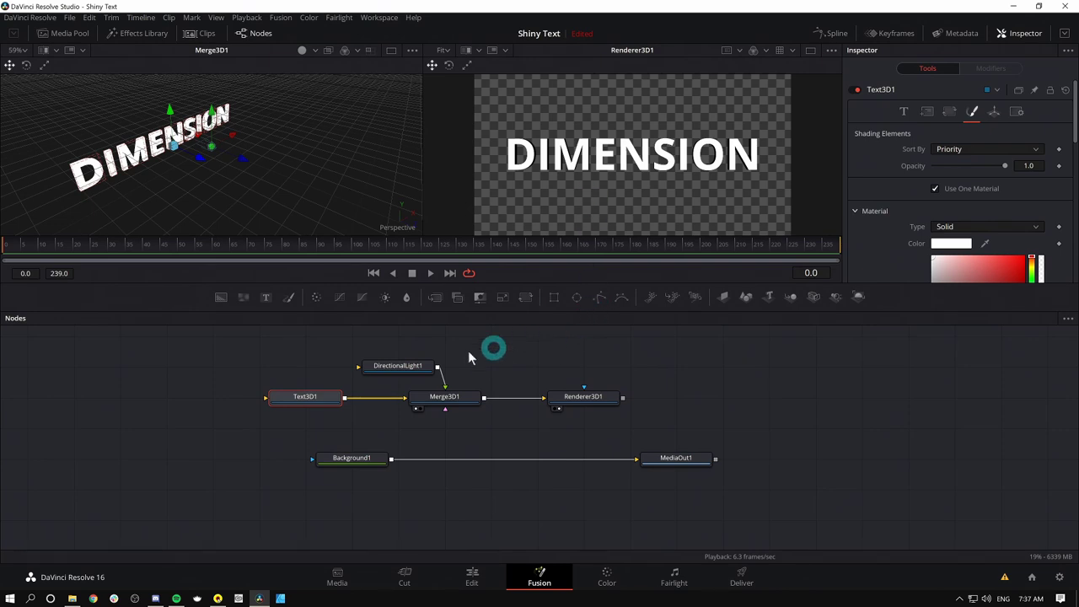
left_click(411, 368)
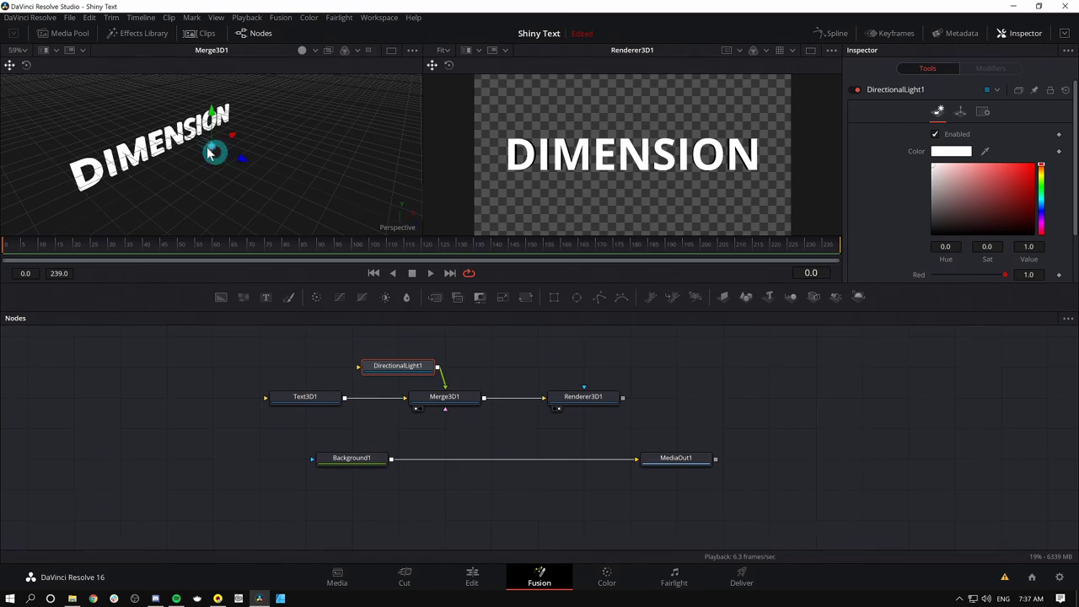
Move DirectionalLight1 above and to the right of the DIMENSION text, orbiting the view to check
left_click_drag(215, 160, 211, 76)
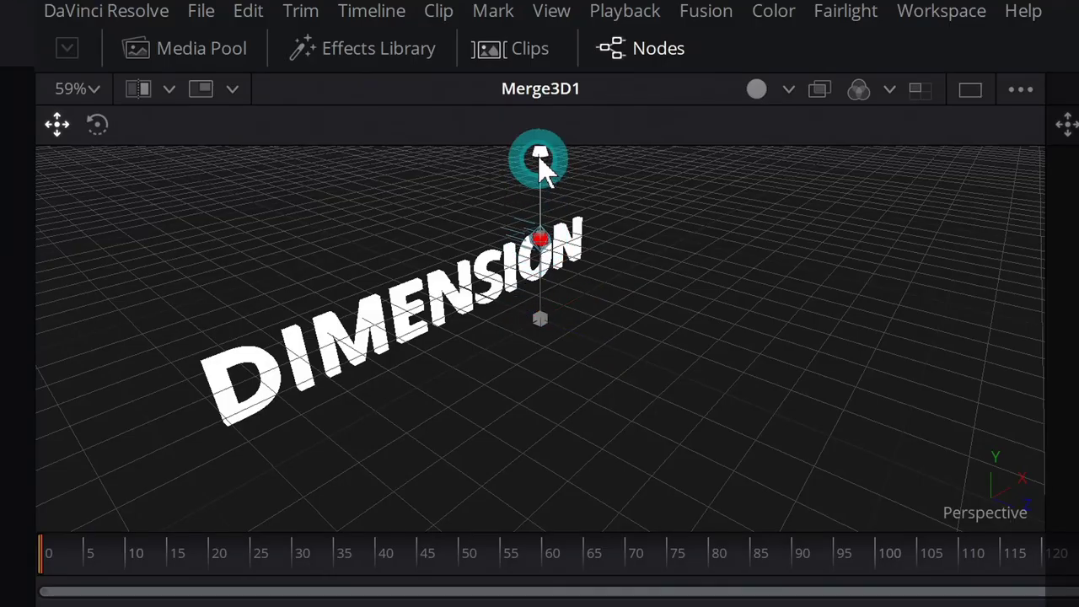
left_click_drag(538, 150, 811, 298)
left_click_drag(877, 314, 742, 369)
left_click_drag(838, 404, 712, 376)
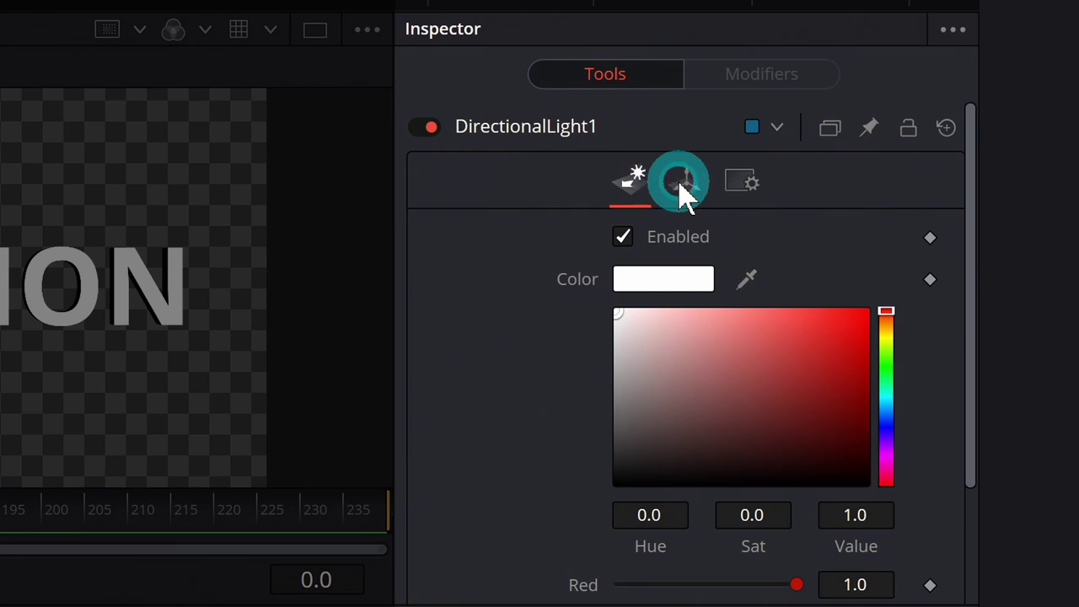
Rotate DirectionalLight1 toward the text, to roughly X −22.9 and Y 44.3
left_click(683, 190)
scroll(548, 358, "down", 2)
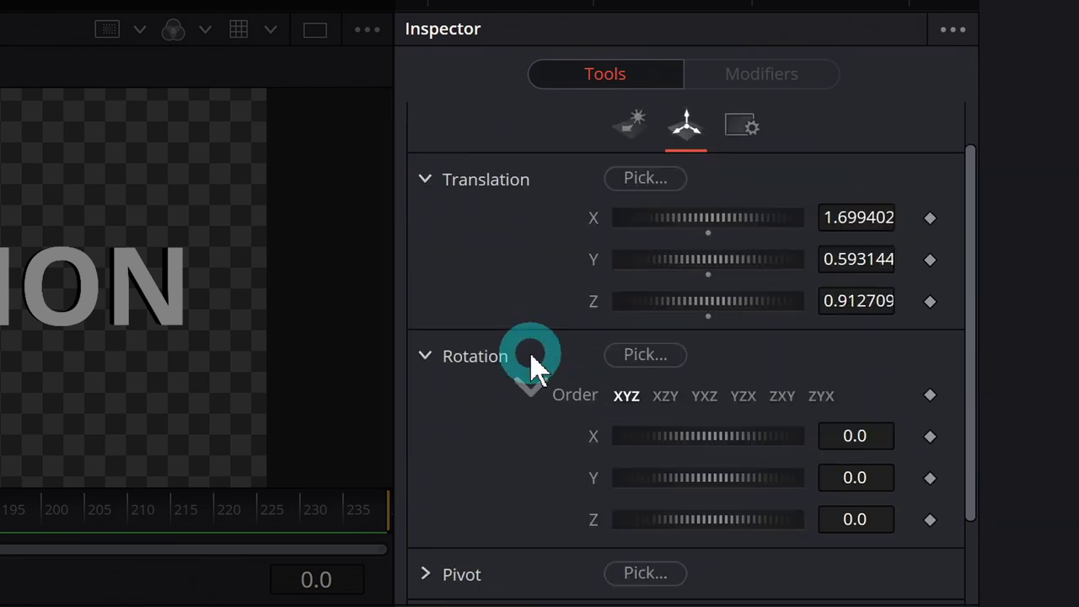
scroll(529, 352, "down", 2)
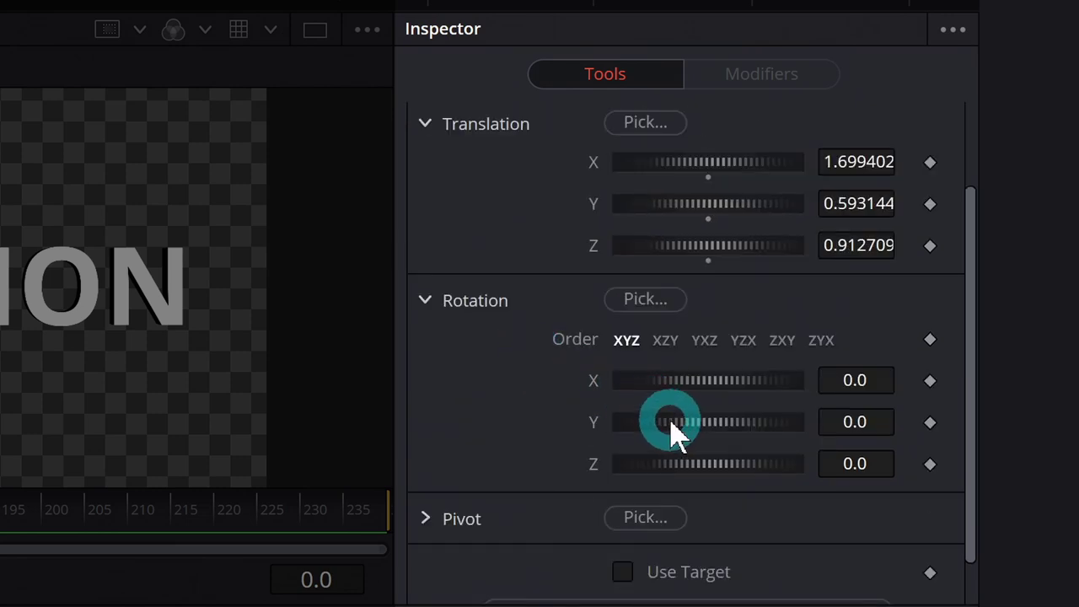
left_click_drag(674, 430, 693, 427)
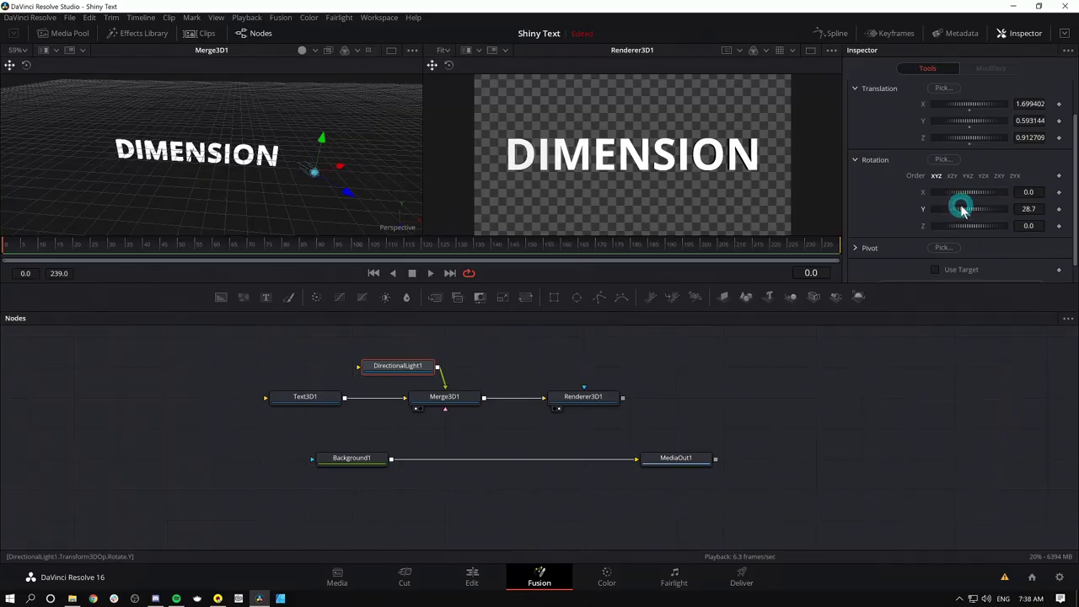
left_click_drag(962, 210, 966, 209)
left_click_drag(970, 193, 852, 205)
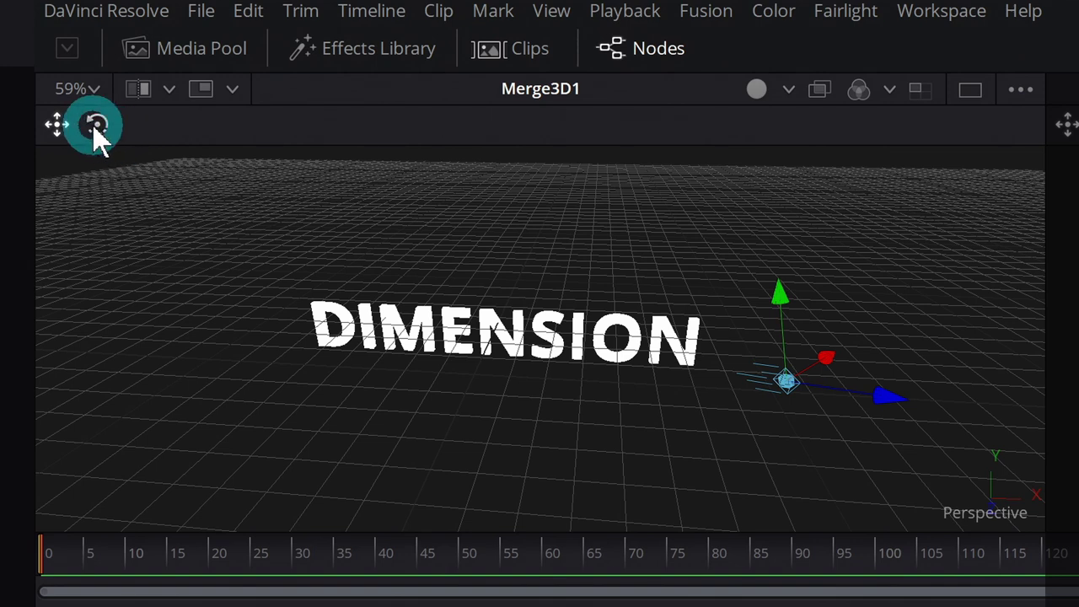
left_click(97, 126)
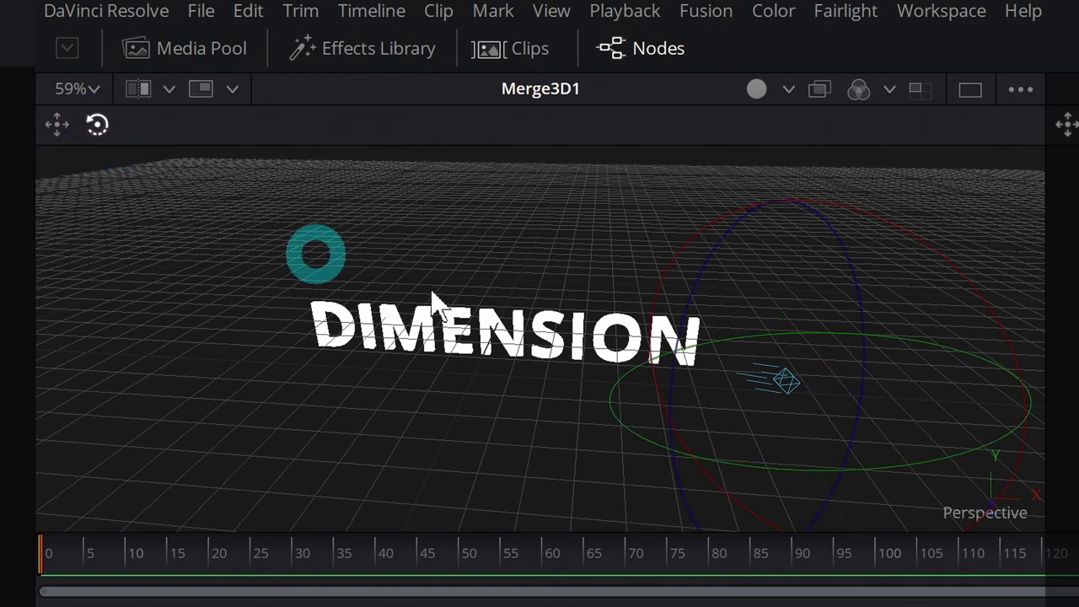
left_click_drag(951, 264, 919, 263)
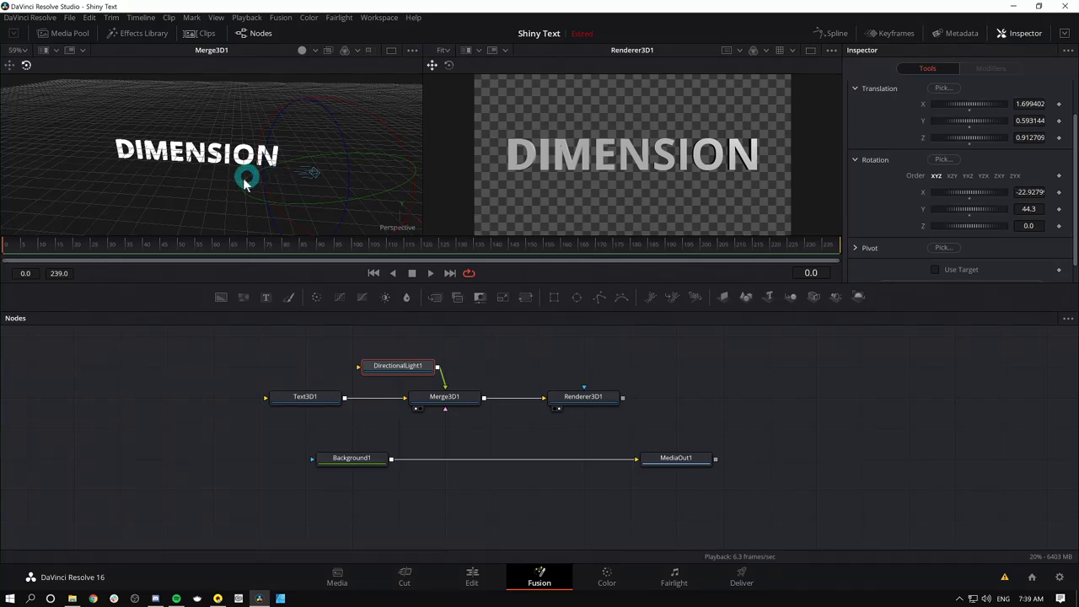
Merge Renderer3D1's DIMENSION render over Background1 via Merge1 and view the MediaOut1 result
left_click(616, 403)
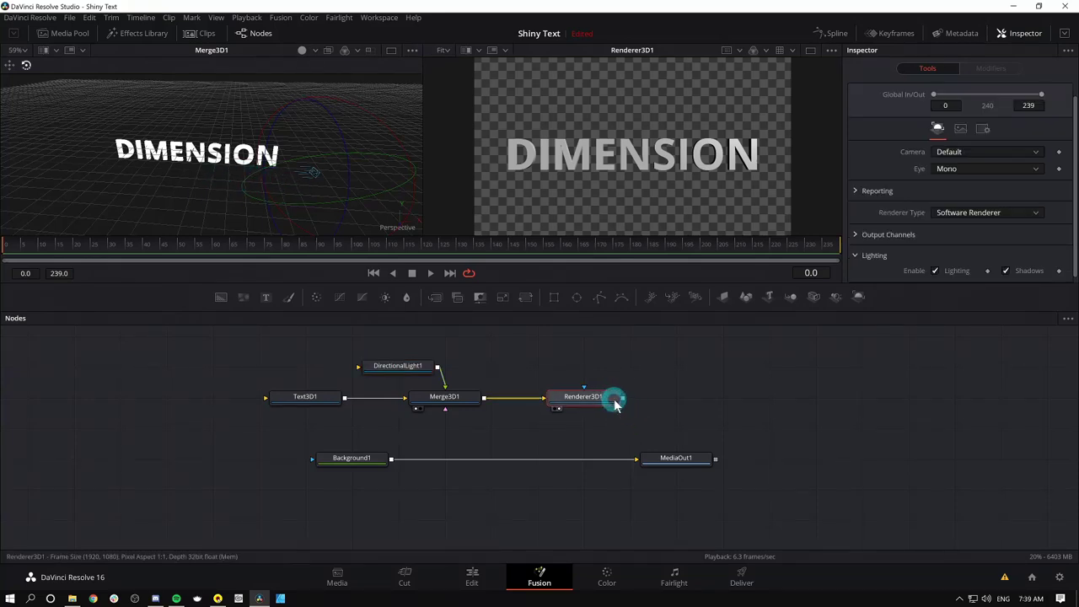
left_click_drag(623, 402, 389, 455)
left_click_drag(650, 455, 710, 463)
key("2")
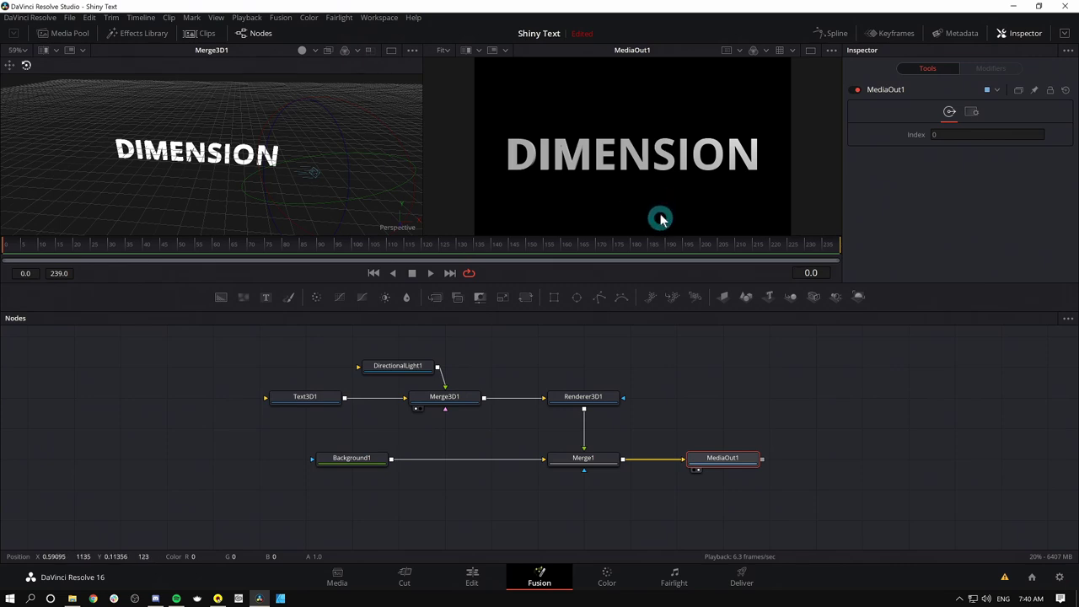
Build a second chain of Text3D2, Merge3D2 and Renderer3D2 nodes
left_click(771, 297)
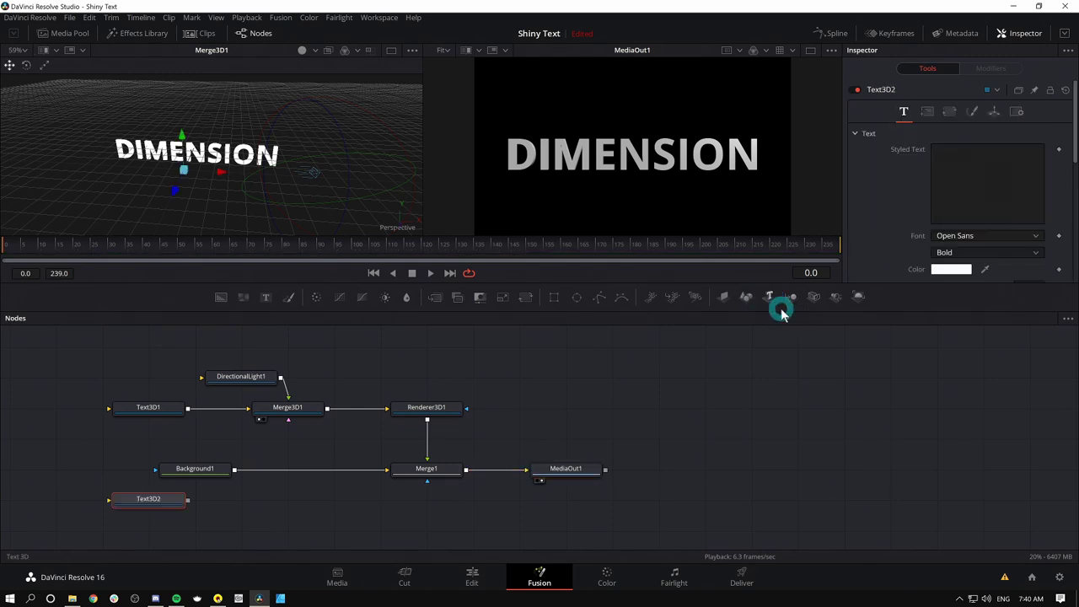
left_click(791, 297)
left_click(858, 296)
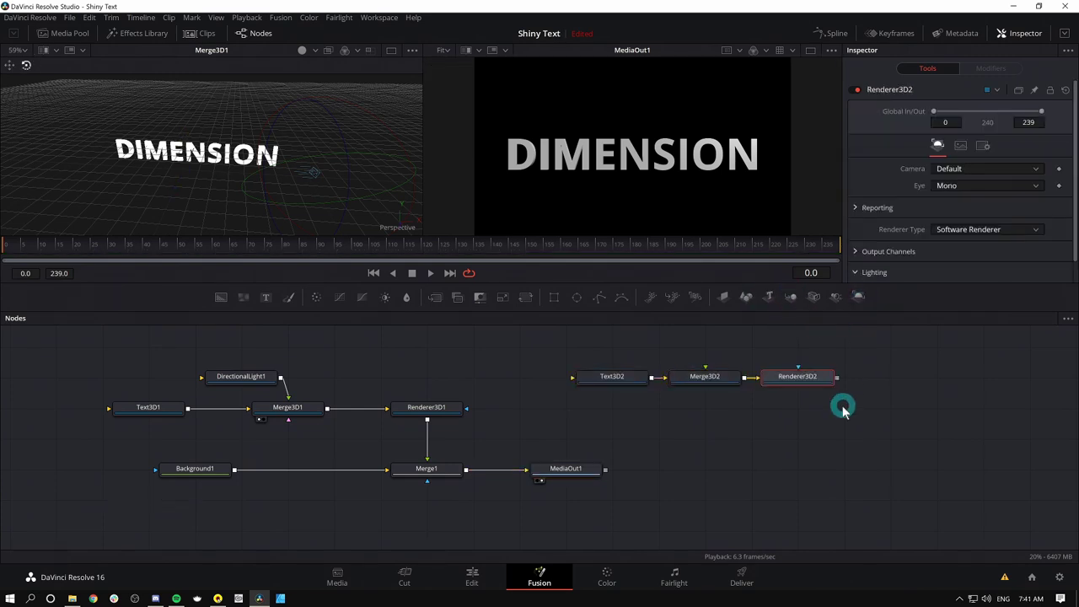
Enable Lighting and Shadows in Renderer3D2 and show its 'MORE TEXT' output in the viewer
scroll(906, 246, "down", 1)
left_click(934, 265)
left_click(1005, 265)
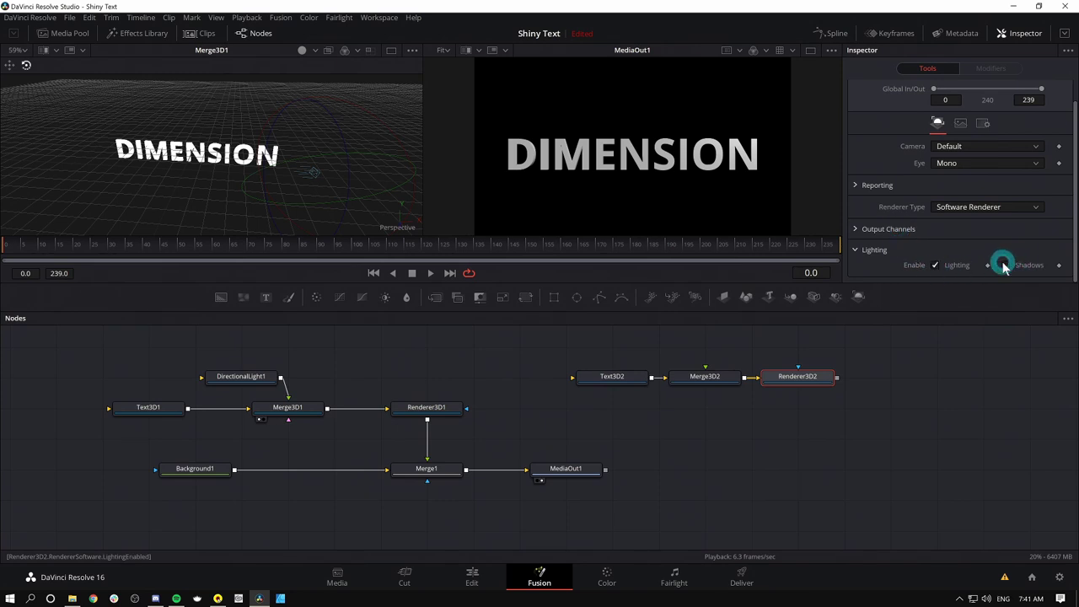
left_click_drag(831, 377, 711, 195)
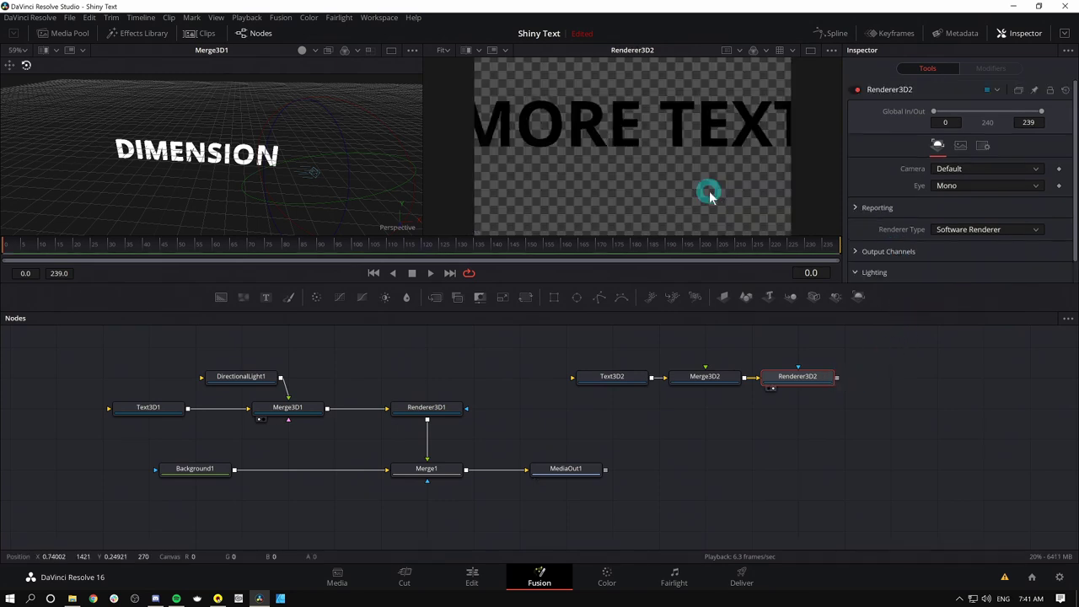